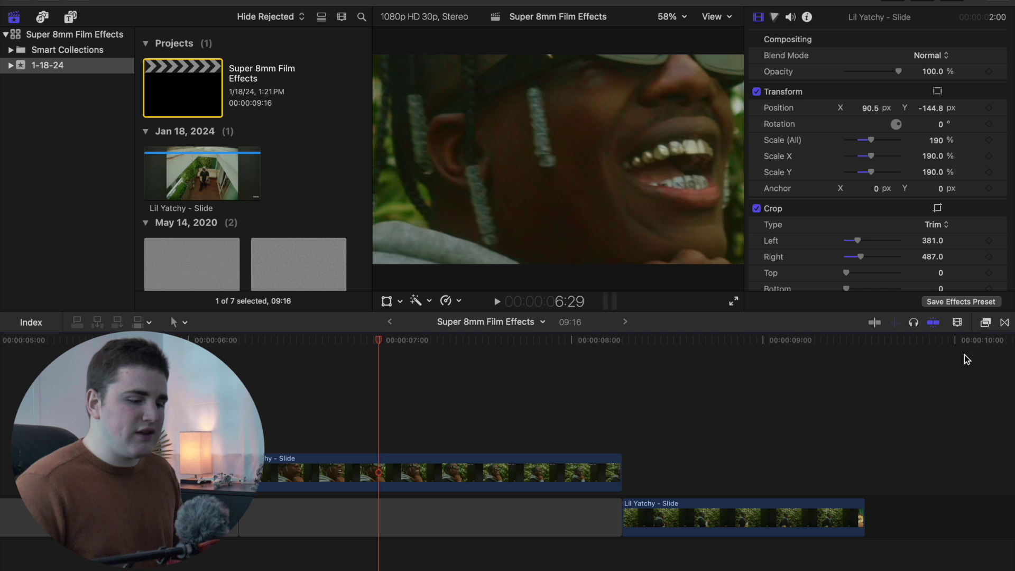
Find the Custom LUT effect among all installed effects and apply it to the connected Lil Yatchy - Slide clip.
{"action": "left_click", "coordinate": [986, 324]}
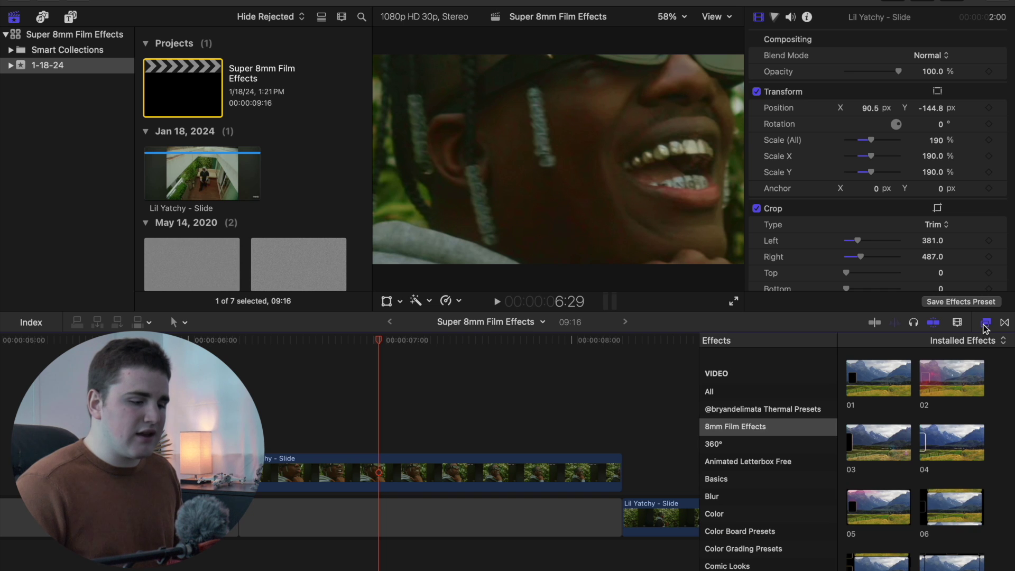
{"action": "left_click", "coordinate": [748, 392]}
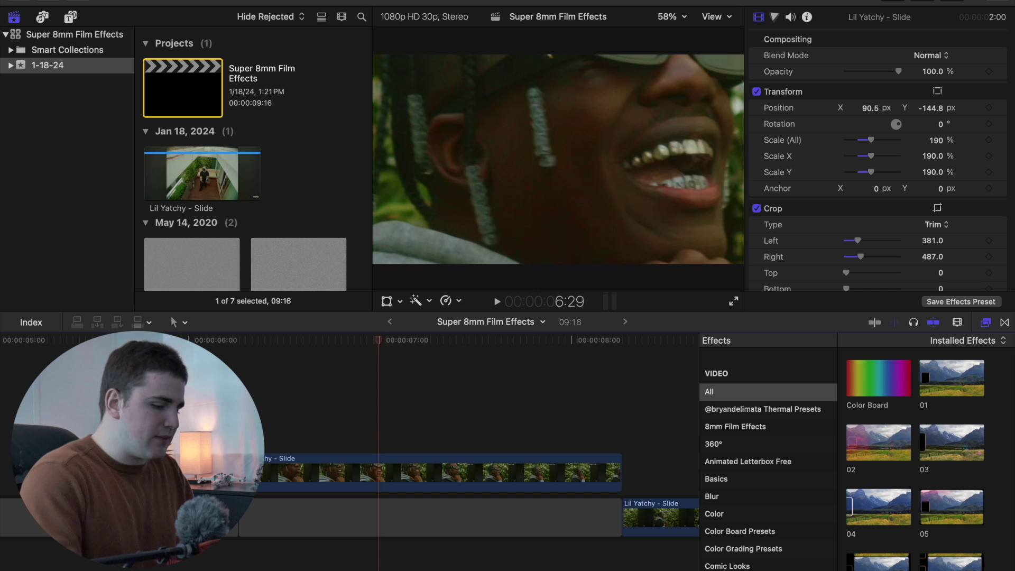
{"action": "type", "text": "lut"}
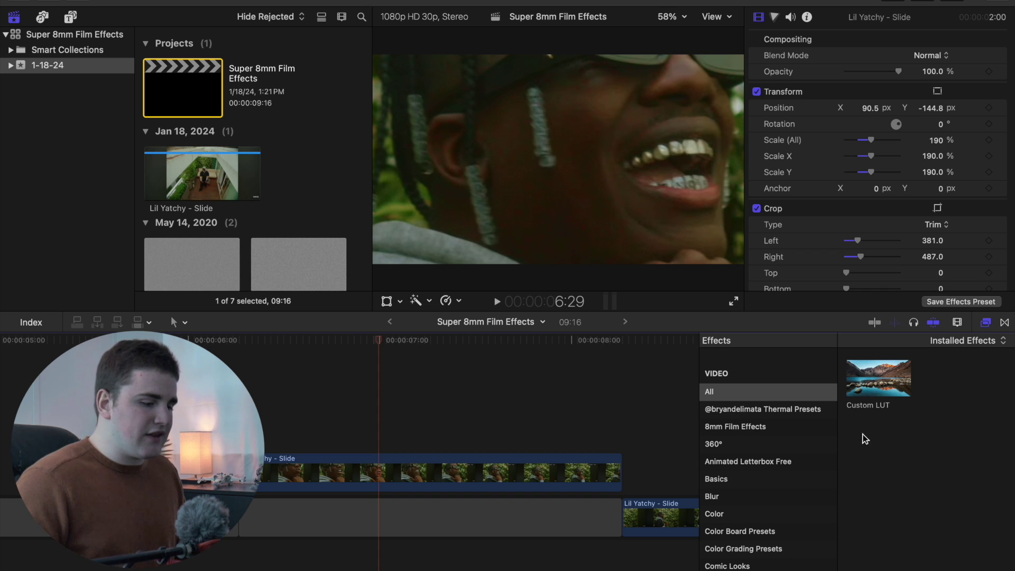
{"action": "left_click_drag", "start_coordinate": [882, 379], "coordinate": [452, 465]}
{"action": "left_click", "coordinate": [982, 324]}
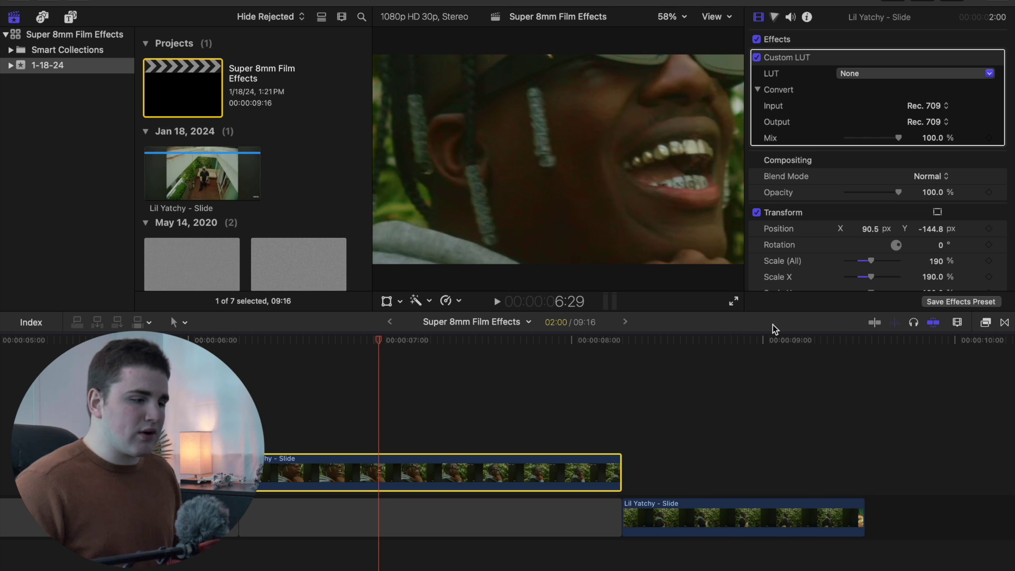
Set the effect's LUT to Film_4 from the Cinepacks folder and scrub through the clip to check the look.
{"action": "left_click", "coordinate": [853, 75]}
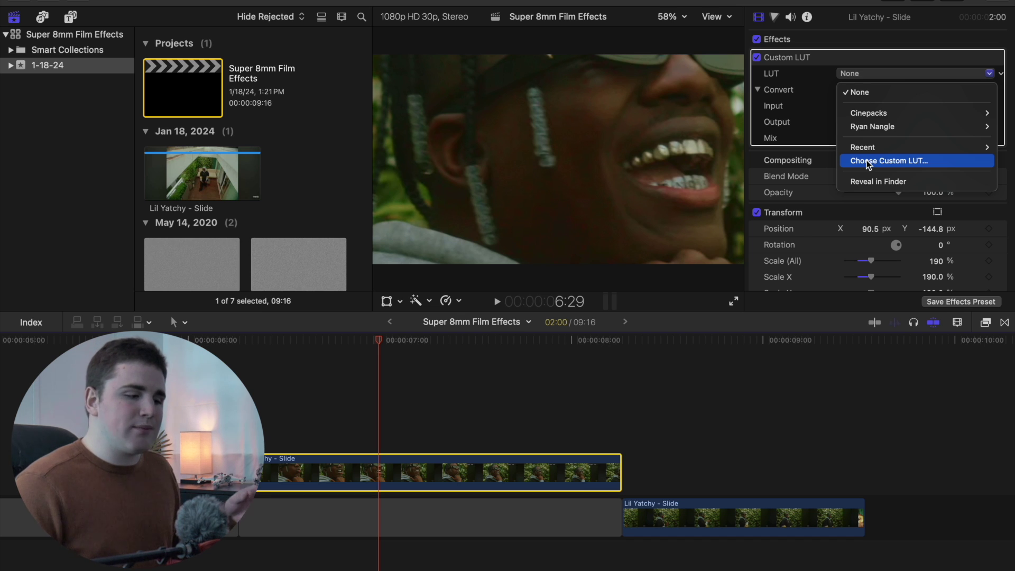
{"action": "left_click", "coordinate": [815, 208]}
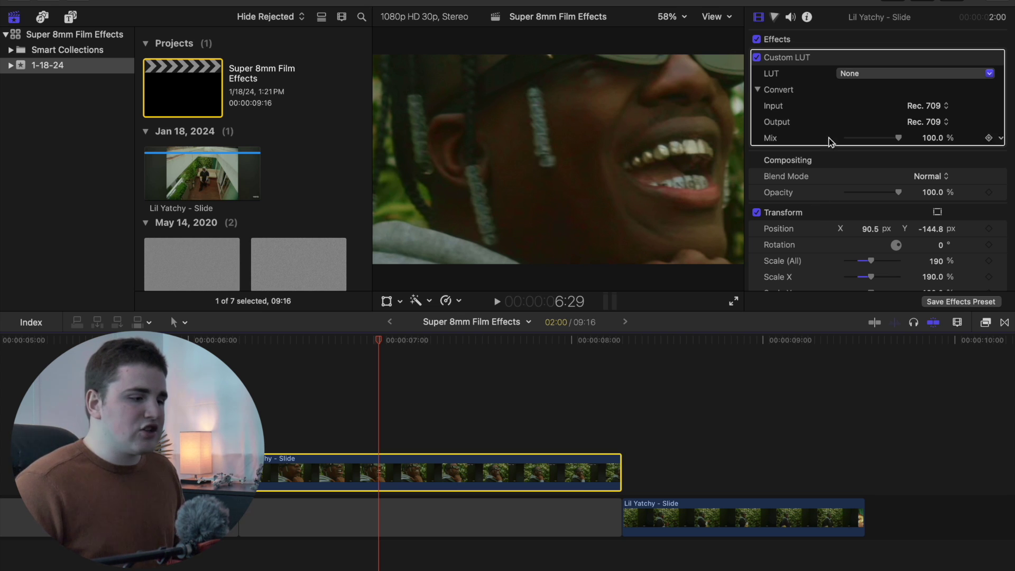
{"action": "left_click", "coordinate": [849, 74]}
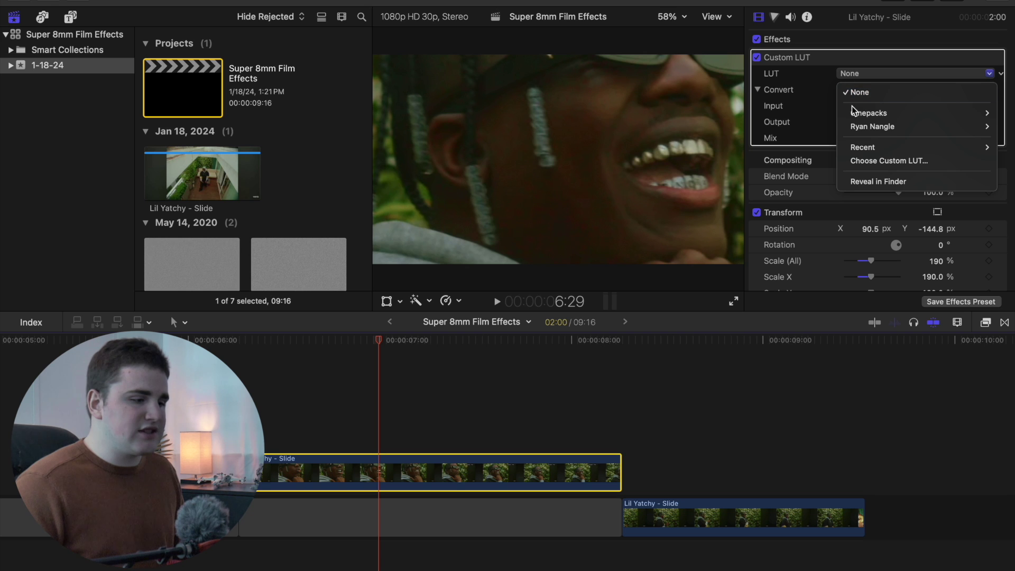
{"action": "mouse_move", "coordinate": [853, 115]}
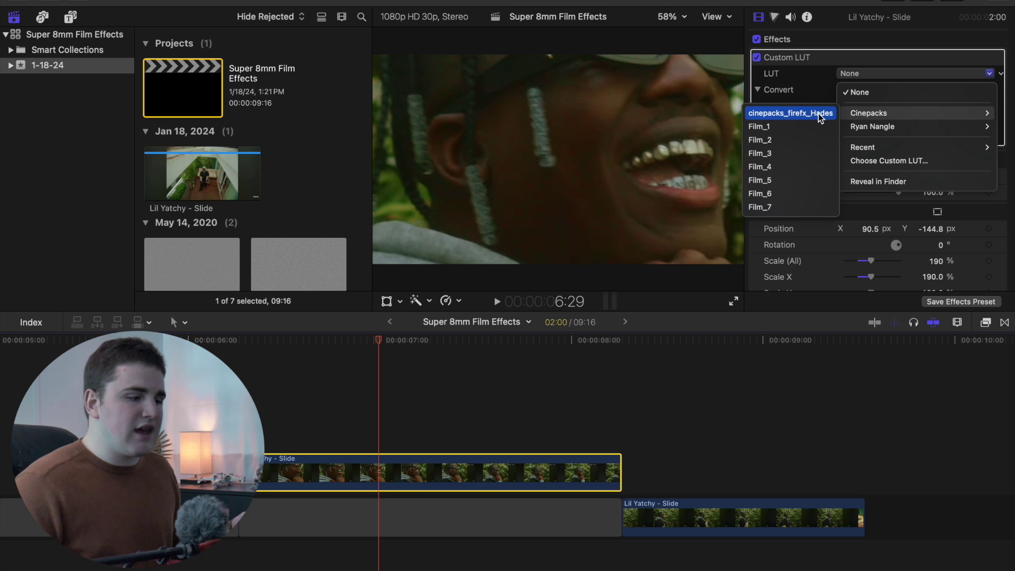
{"action": "left_click", "coordinate": [769, 167]}
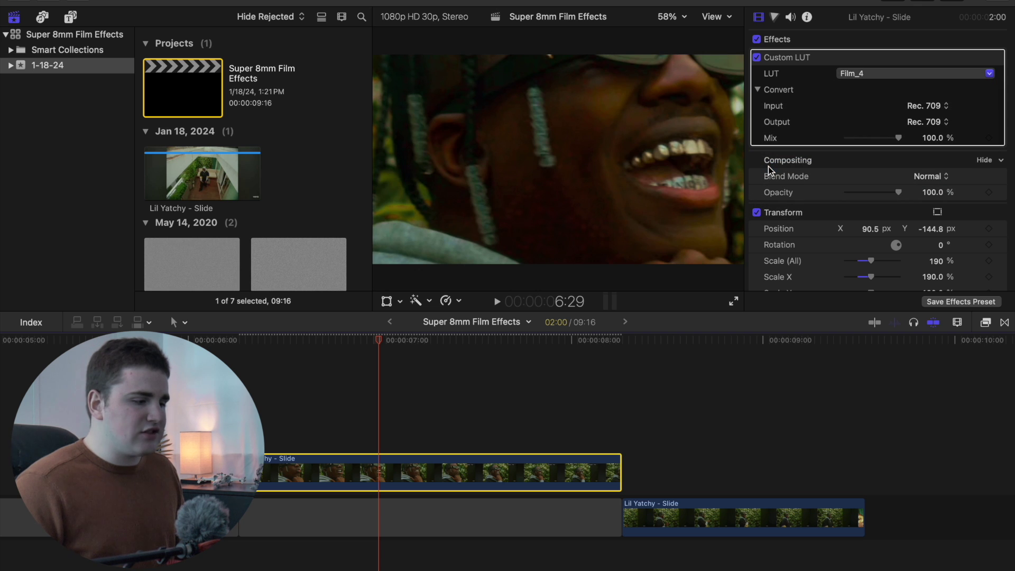
{"action": "left_click_drag", "start_coordinate": [385, 343], "coordinate": [536, 351]}
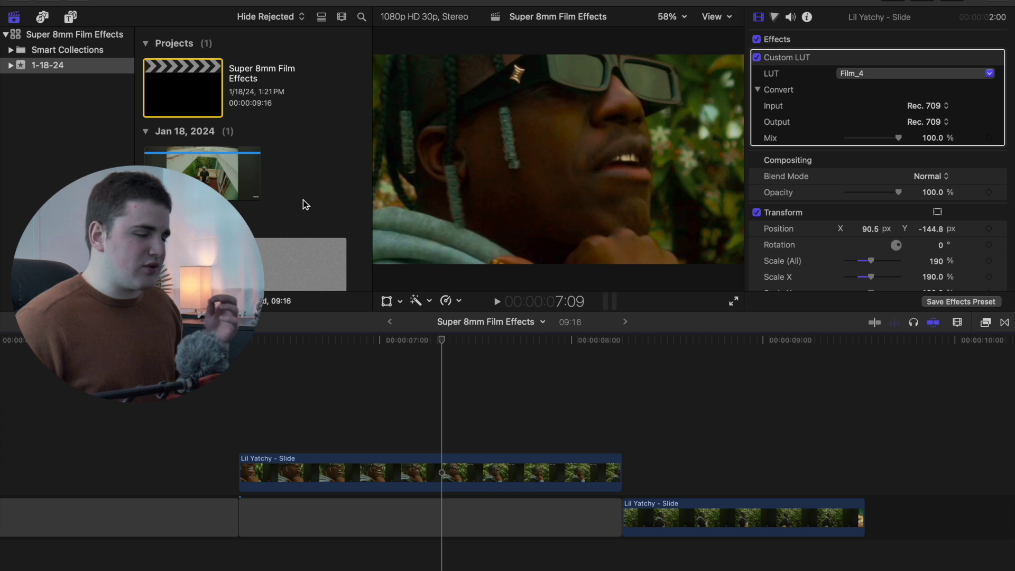
Preview the 250D Grain (2) and 500T Grain (2) clips in the media browser.
{"action": "scroll", "coordinate": [303, 200], "scroll_direction": "down", "scroll_amount": 4}
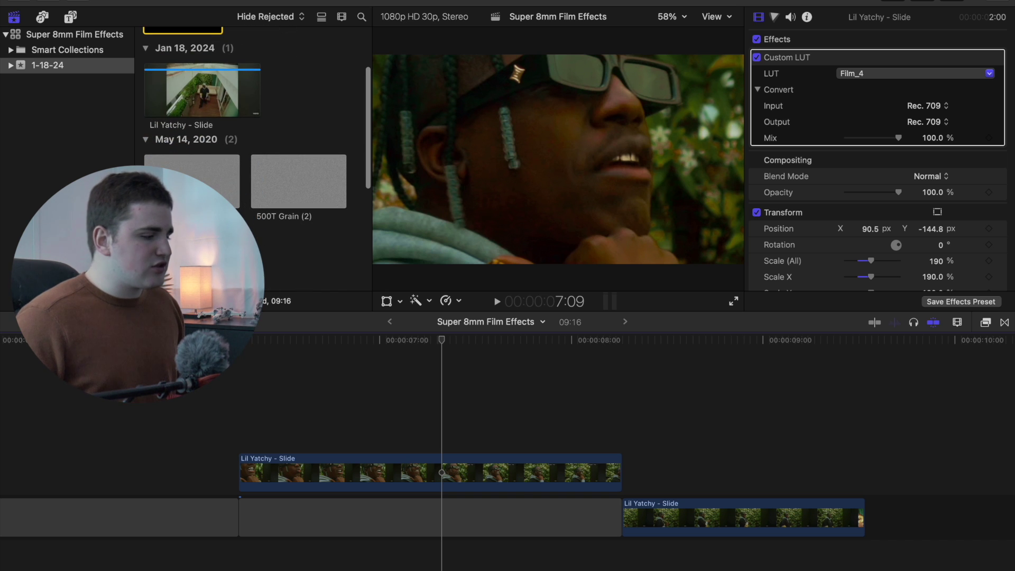
{"action": "left_click", "coordinate": [172, 164]}
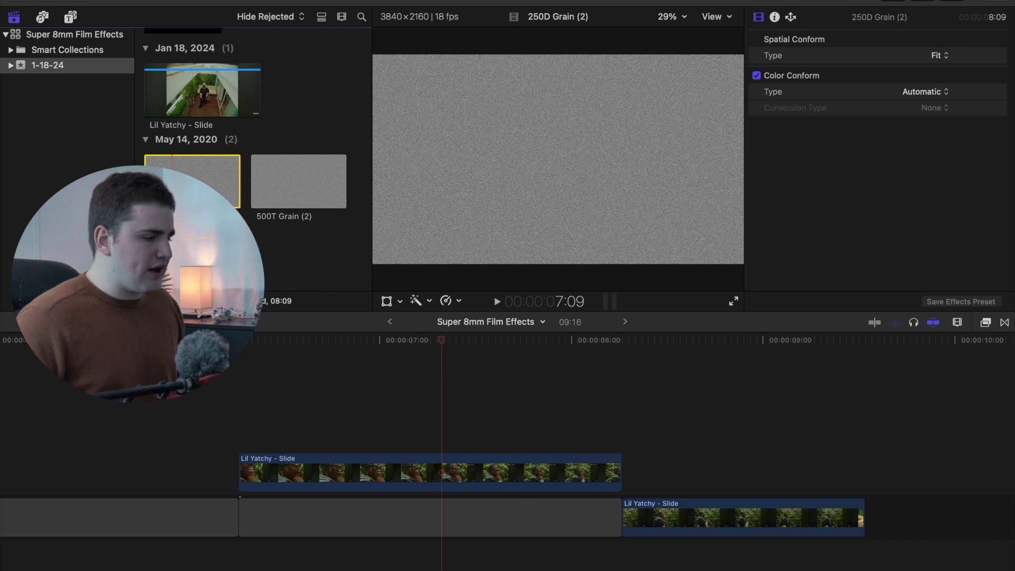
{"action": "left_click", "coordinate": [282, 186]}
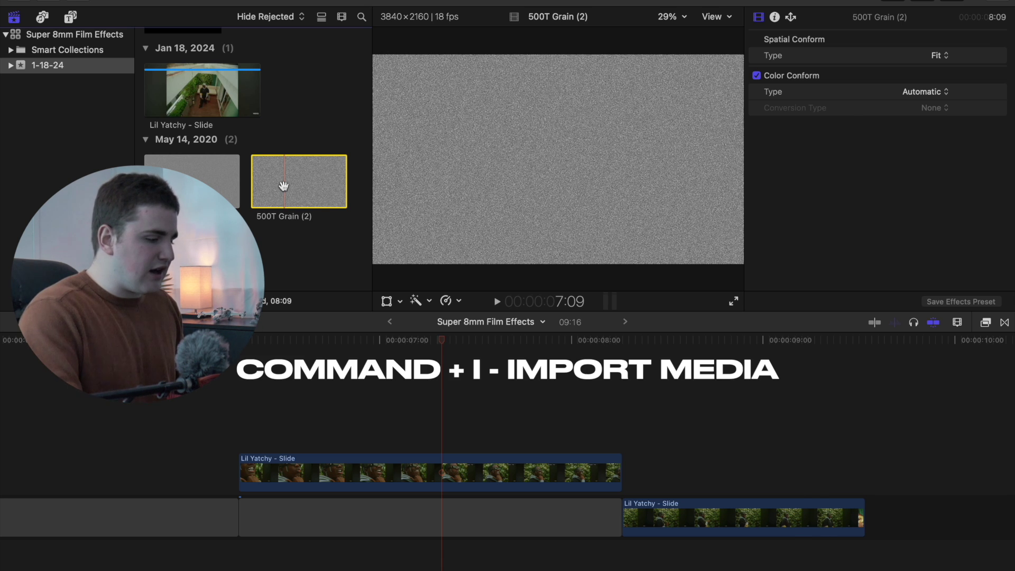
Open media import and browse the Samsung T7 drive to CinePacks' Super 8 Film FX folder, collapsing its Grain Overlay subfolder.
{"action": "key", "text": "super+i"}
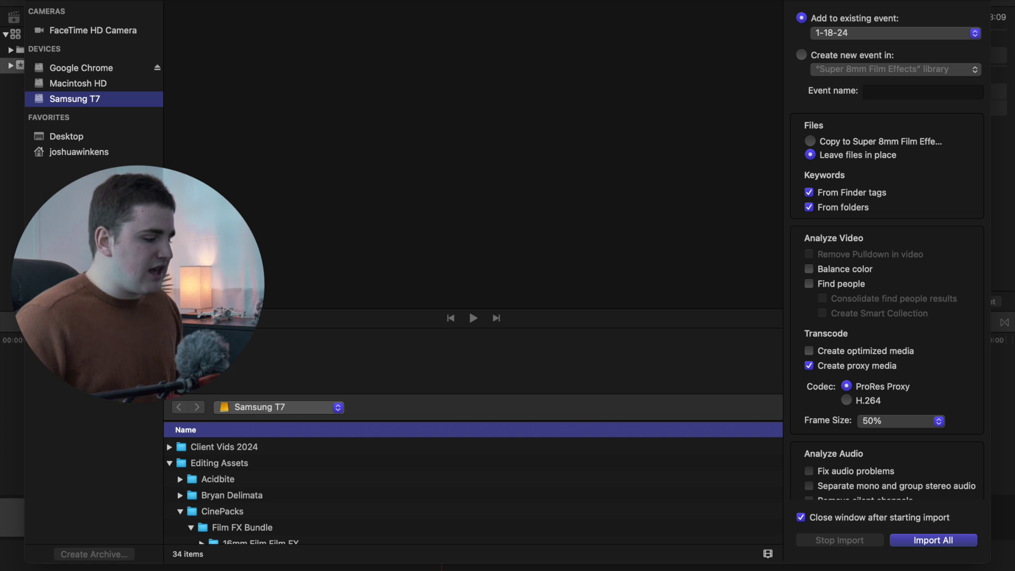
{"action": "scroll", "coordinate": [227, 469], "scroll_direction": "down", "scroll_amount": 2}
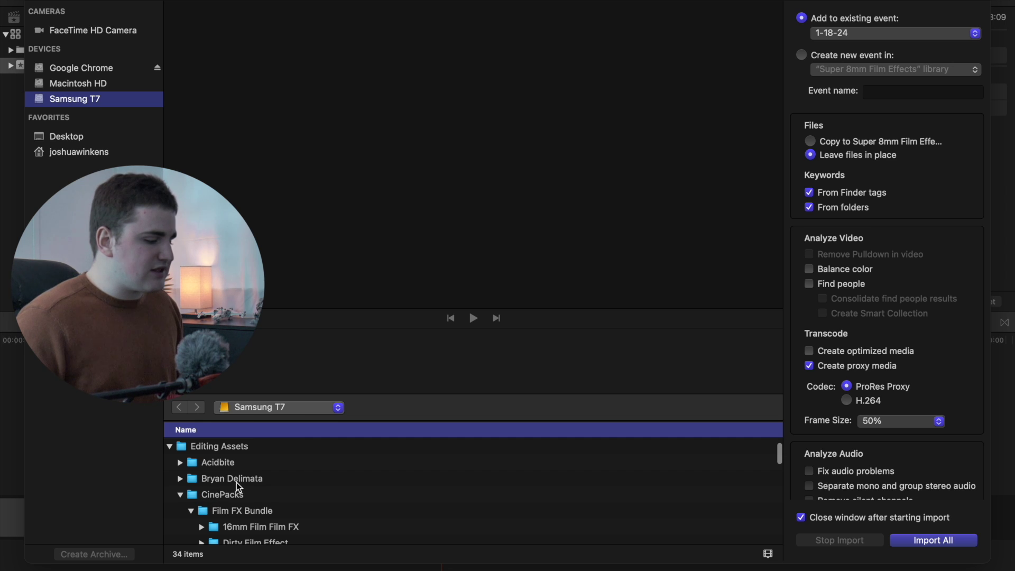
{"action": "scroll", "coordinate": [237, 482], "scroll_direction": "down", "scroll_amount": 5}
{"action": "scroll", "coordinate": [226, 485], "scroll_direction": "up", "scroll_amount": 3}
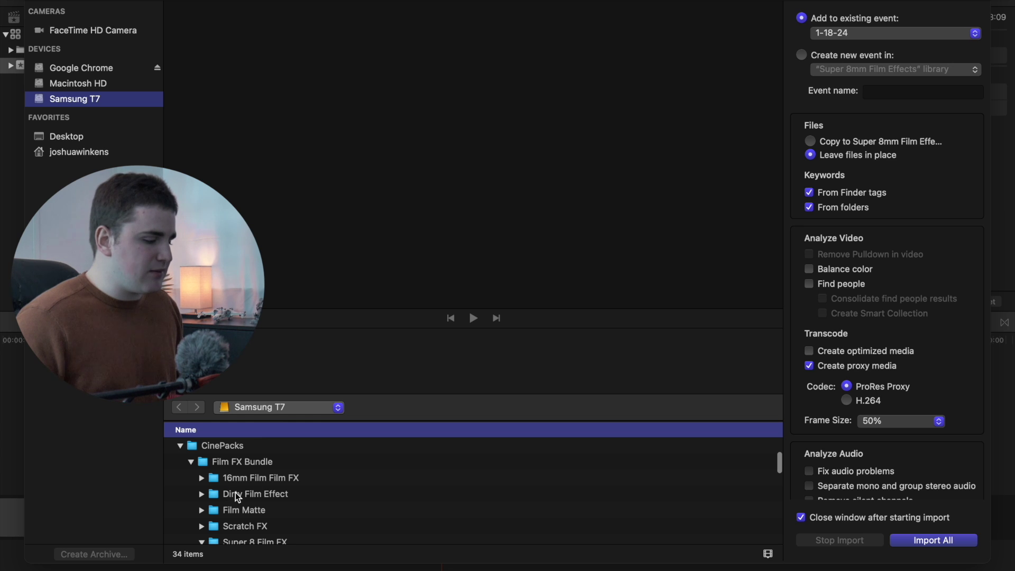
{"action": "scroll", "coordinate": [252, 489], "scroll_direction": "down", "scroll_amount": 3}
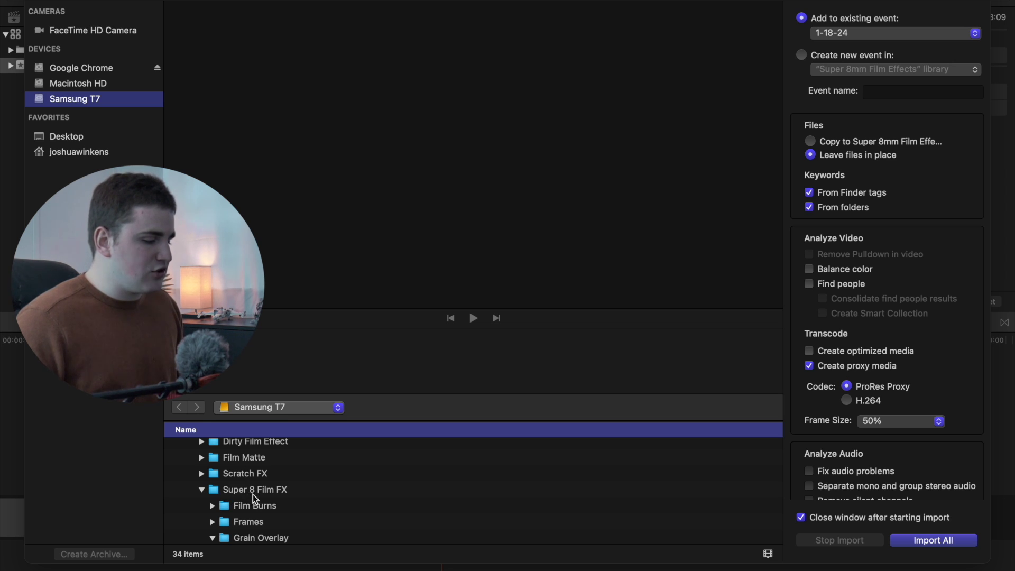
{"action": "scroll", "coordinate": [250, 477], "scroll_direction": "down", "scroll_amount": 4}
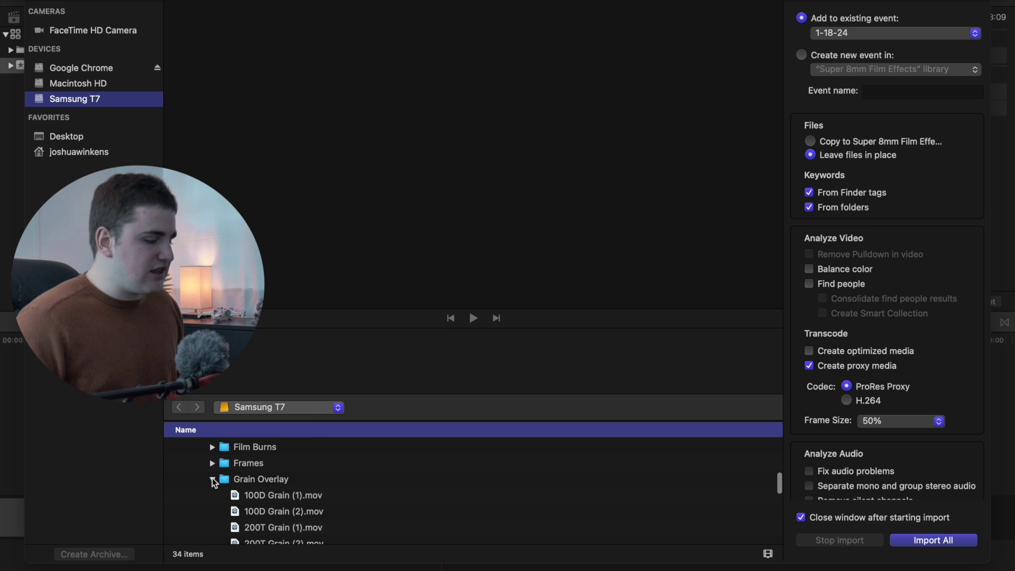
{"action": "left_click", "coordinate": [212, 480]}
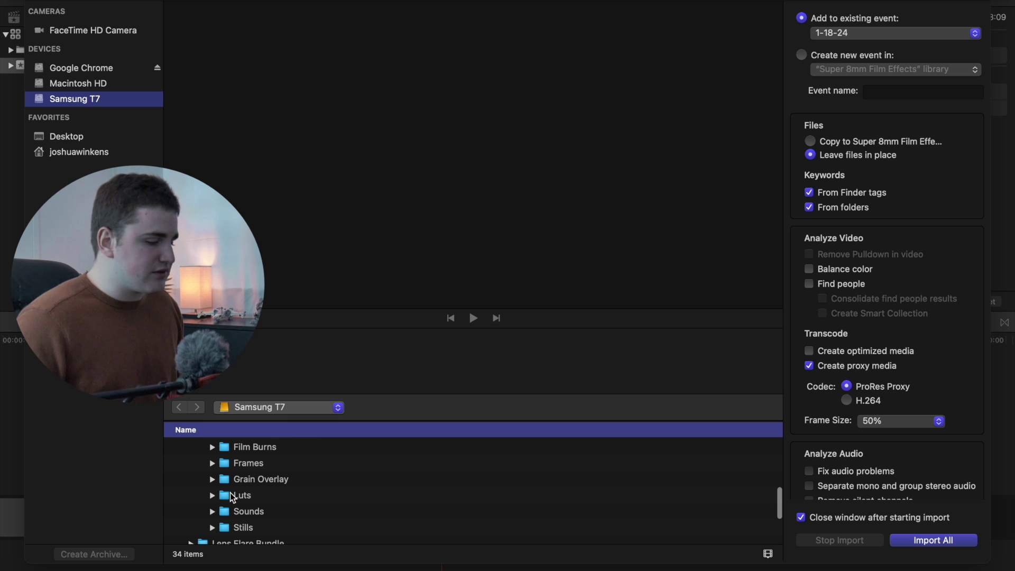
Import 500t 4k Overlay Blue Alpha (1).mov from the Video Frames subfolder of Frames into the 1-18-24 event.
{"action": "left_click", "coordinate": [245, 467]}
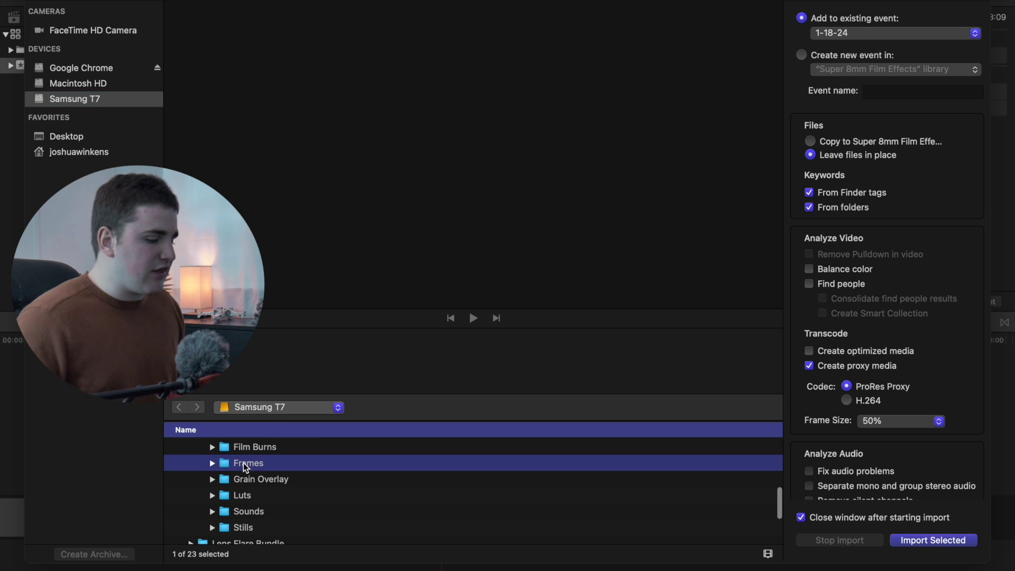
{"action": "left_click", "coordinate": [212, 463]}
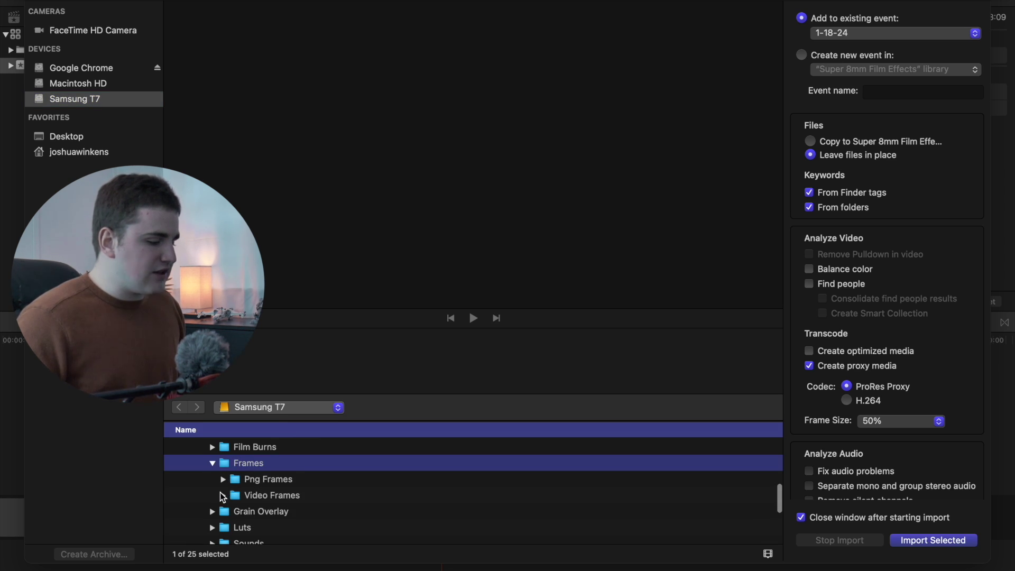
{"action": "left_click", "coordinate": [223, 495]}
{"action": "scroll", "coordinate": [228, 479], "scroll_direction": "down", "scroll_amount": 2}
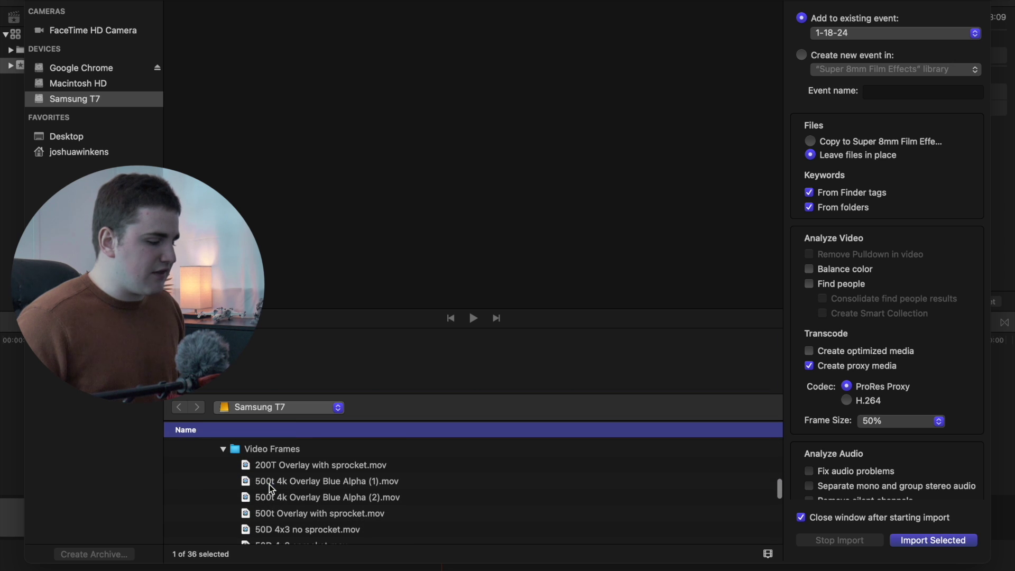
{"action": "left_click", "coordinate": [269, 488]}
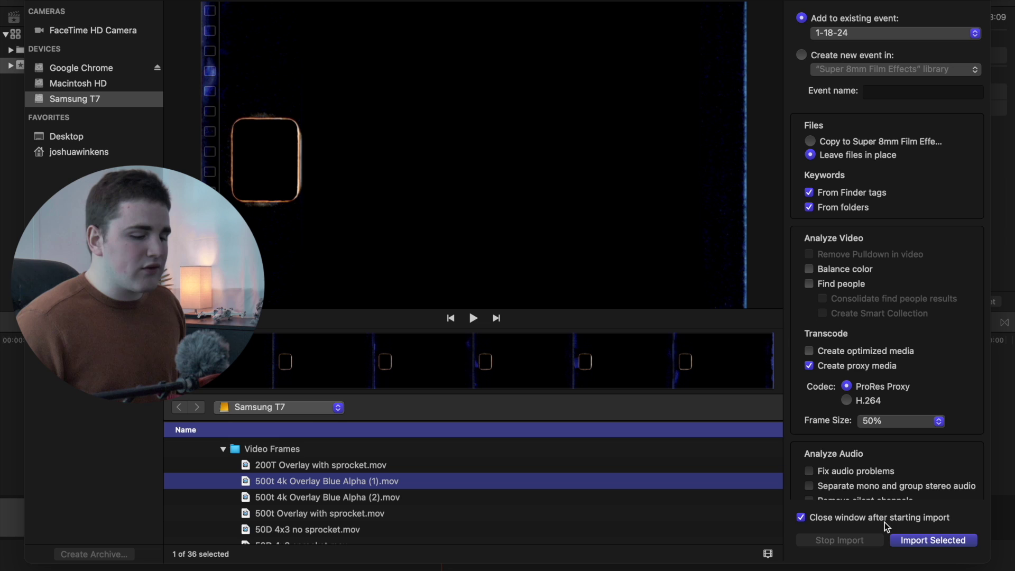
{"action": "left_click", "coordinate": [924, 538]}
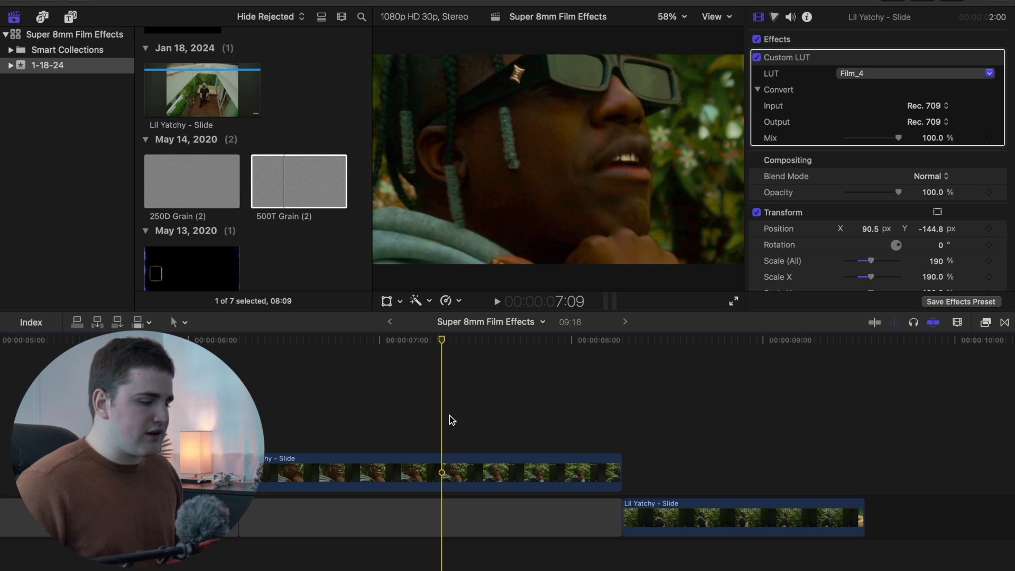
Place 250D Grain (2) above the connected Lil Yatchy - Slide clip and trim its end to match that clip's end.
{"action": "left_click", "coordinate": [170, 185]}
{"action": "left_click_drag", "start_coordinate": [170, 176], "coordinate": [241, 423]}
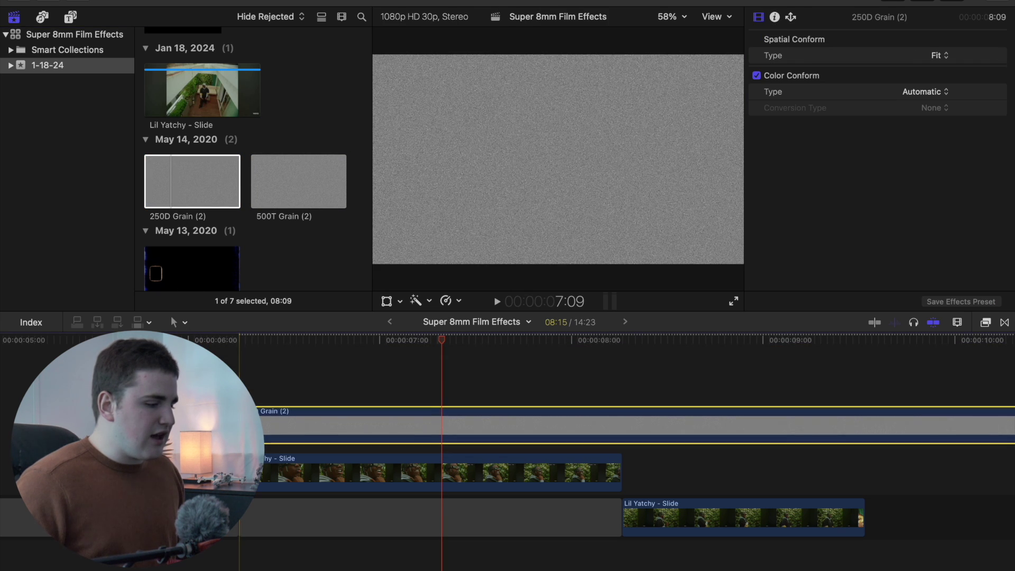
{"action": "left_click", "coordinate": [630, 398]}
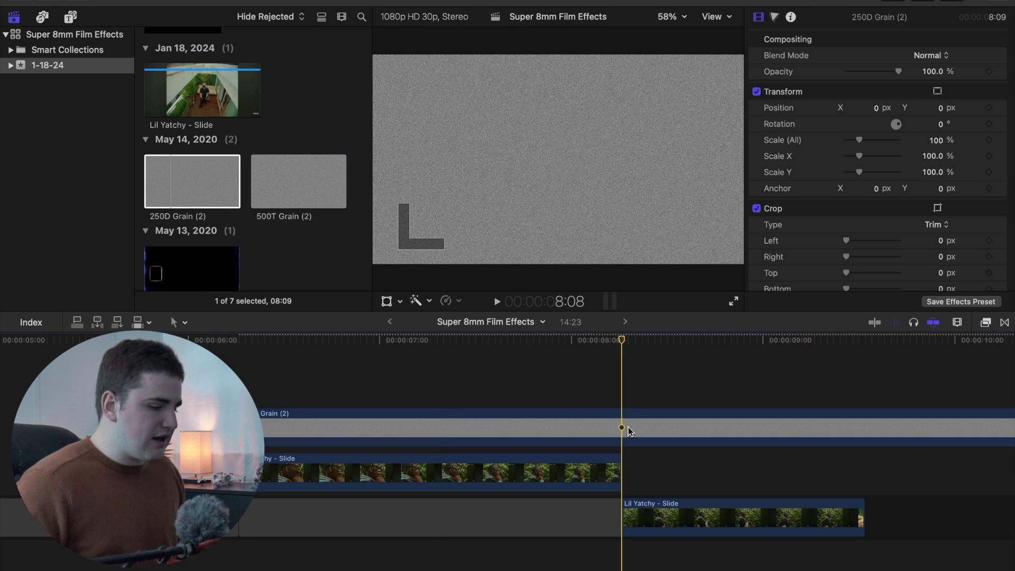
{"action": "left_click", "coordinate": [629, 427]}
{"action": "scroll", "coordinate": [646, 411], "scroll_direction": "right", "scroll_amount": 5}
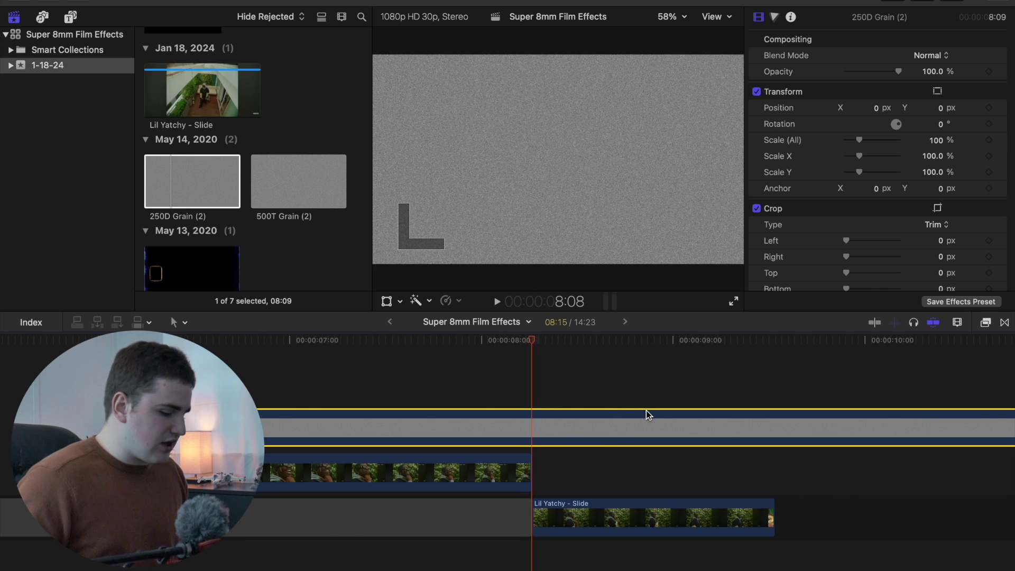
{"action": "key", "text": "alt+bracketright"}
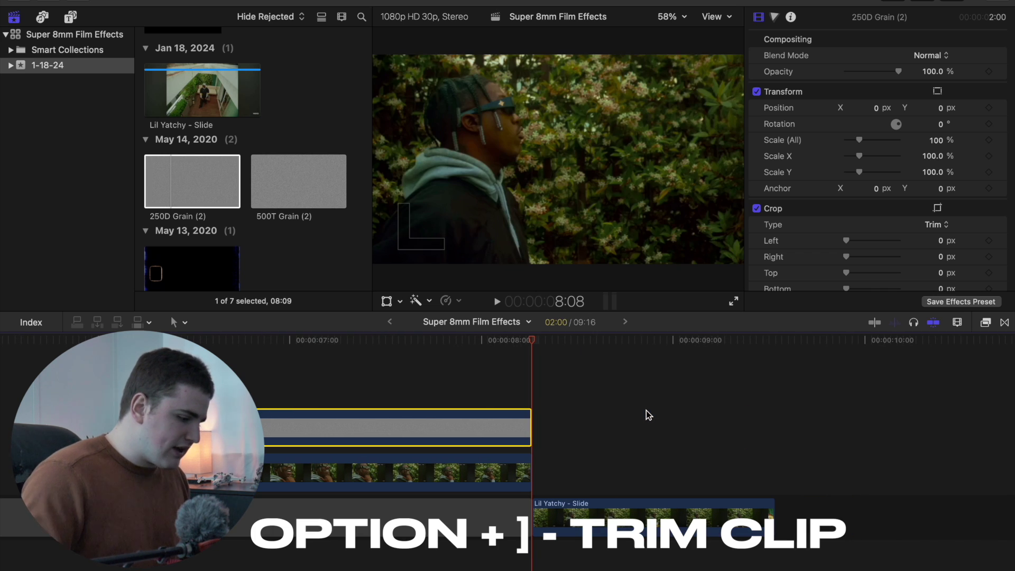
Set the 250D Grain (2) clip's blend mode to Overlay and scrub through the grain-covered footage.
{"action": "scroll", "coordinate": [646, 411], "scroll_direction": "left", "scroll_amount": 6}
{"action": "left_click", "coordinate": [444, 402]}
{"action": "left_click", "coordinate": [443, 428]}
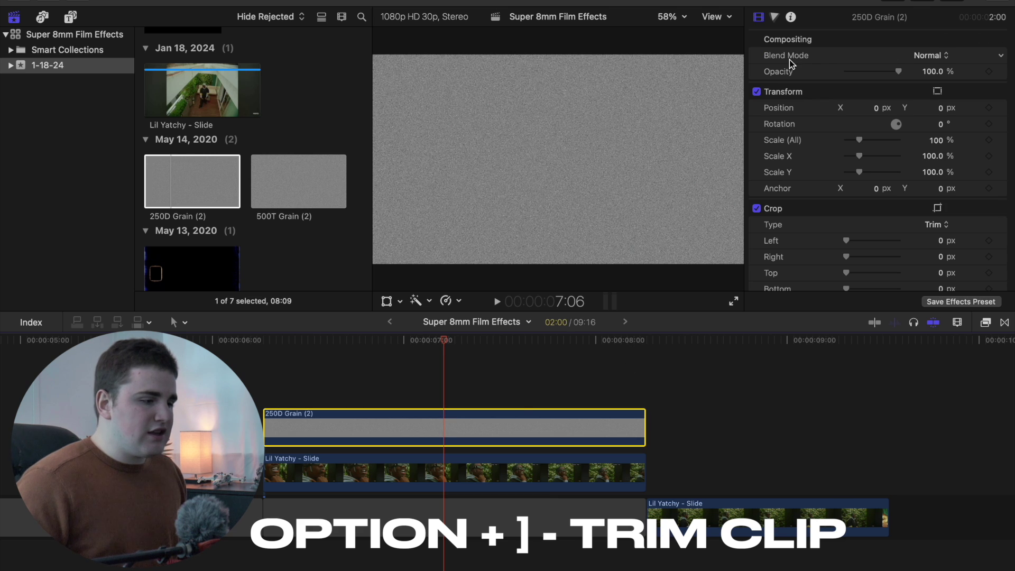
{"action": "left_click", "coordinate": [938, 56]}
{"action": "left_click", "coordinate": [932, 244]}
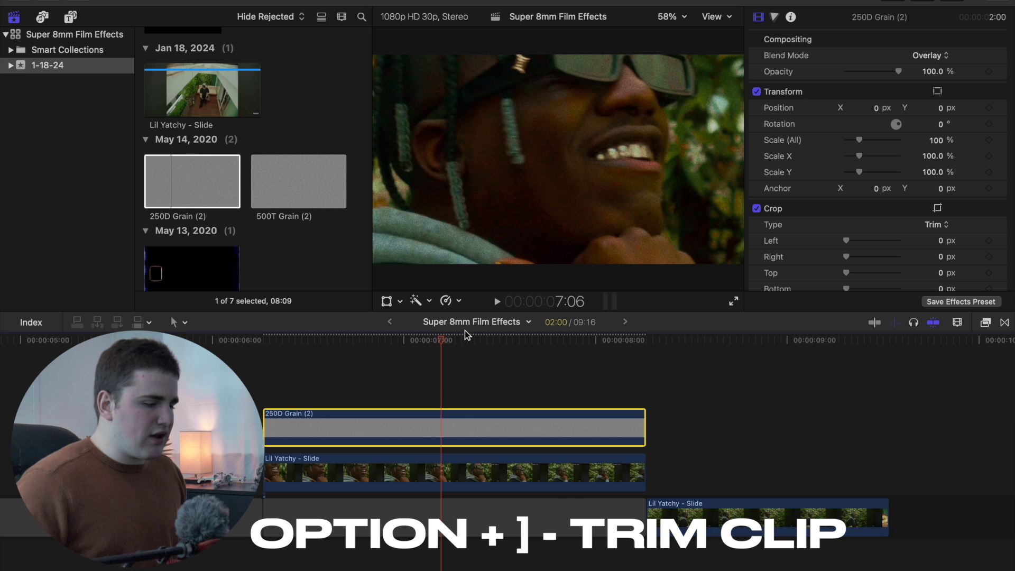
{"action": "left_click_drag", "start_coordinate": [443, 344], "coordinate": [548, 355]}
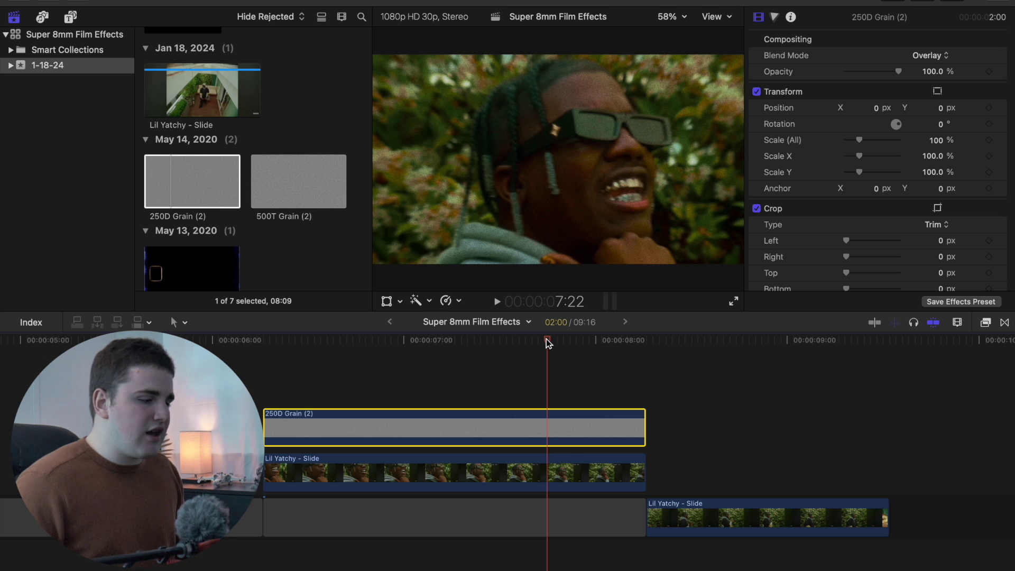
Stack 200T Overlay with sprocket above the grain clip, aligned with its start, and trim its end to match.
{"action": "scroll", "coordinate": [284, 267], "scroll_direction": "down", "scroll_amount": 10}
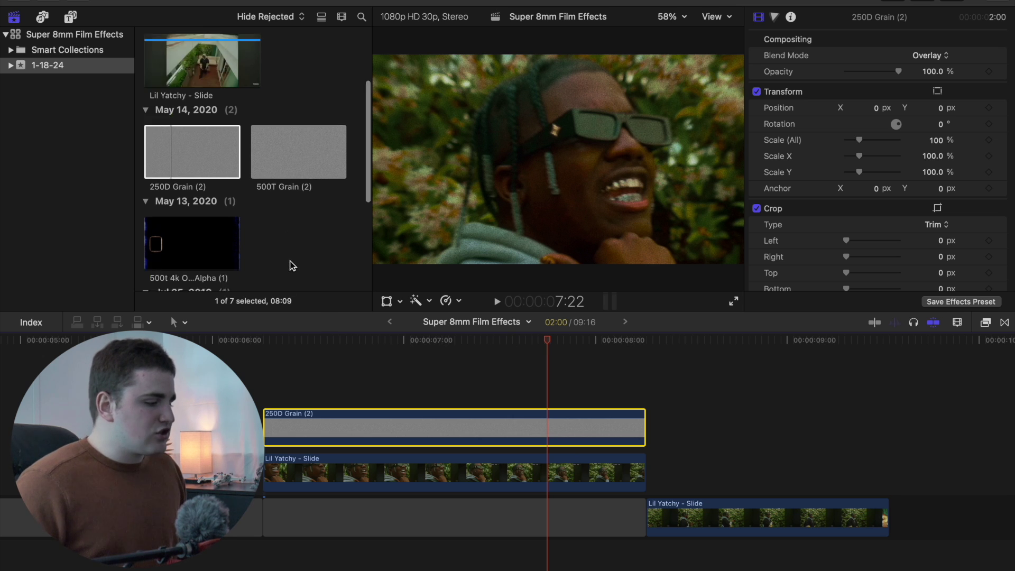
{"action": "left_click", "coordinate": [161, 158]}
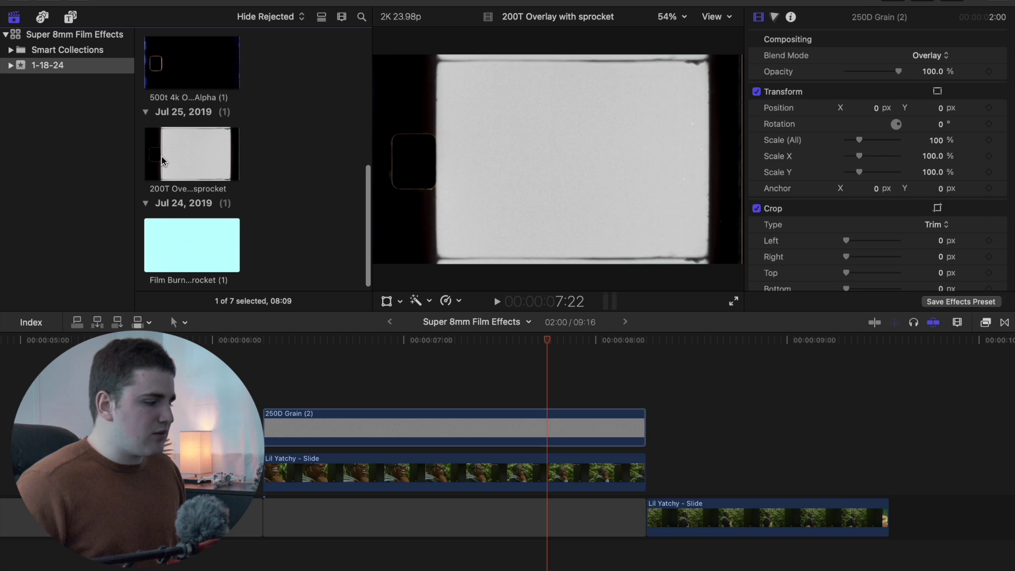
{"action": "left_click_drag", "start_coordinate": [161, 154], "coordinate": [255, 367]}
{"action": "left_click", "coordinate": [649, 382]}
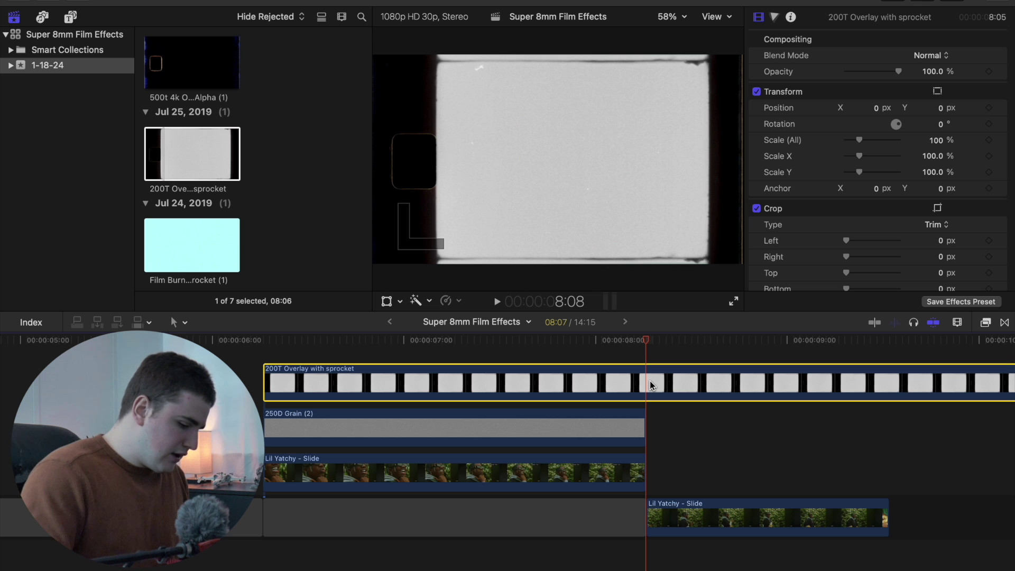
{"action": "key", "text": "alt+bracketright"}
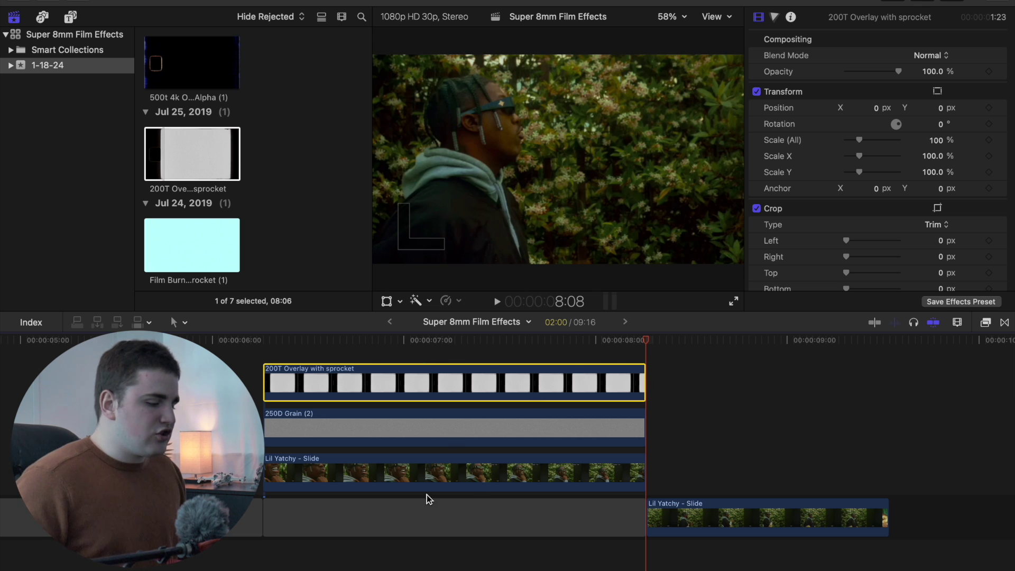
Set the blend mode of the 200T Overlay with sprocket clip to Multiply.
{"action": "scroll", "coordinate": [439, 402], "scroll_direction": "up", "scroll_amount": 2}
{"action": "left_click", "coordinate": [432, 370]}
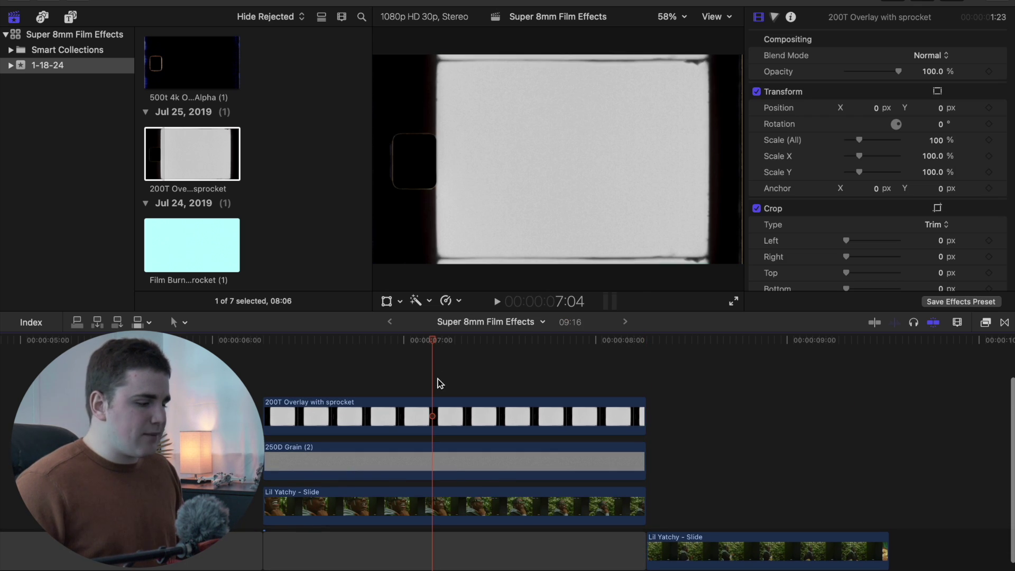
{"action": "left_click", "coordinate": [436, 413]}
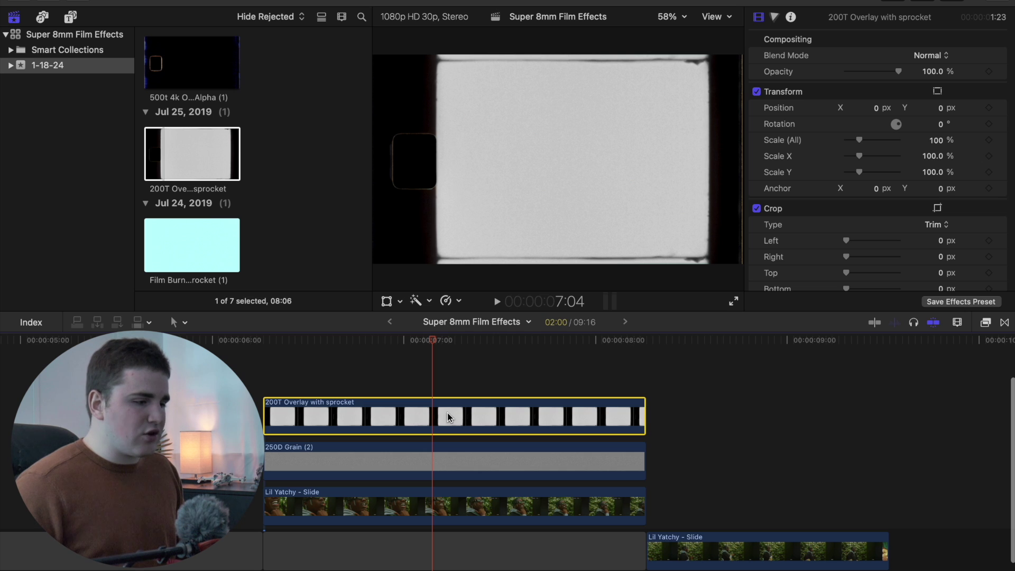
{"action": "left_click", "coordinate": [938, 55]}
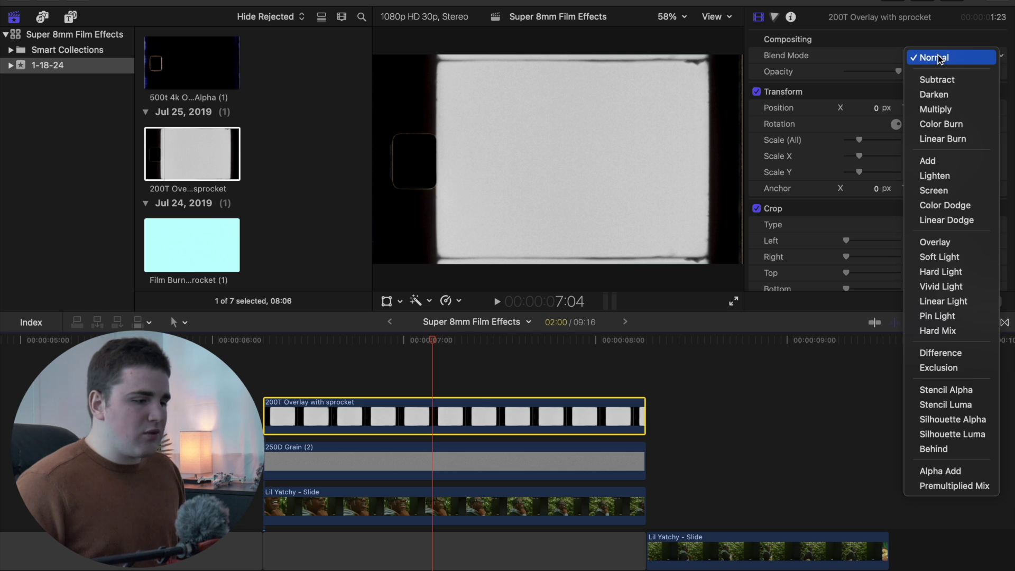
{"action": "left_click", "coordinate": [932, 110]}
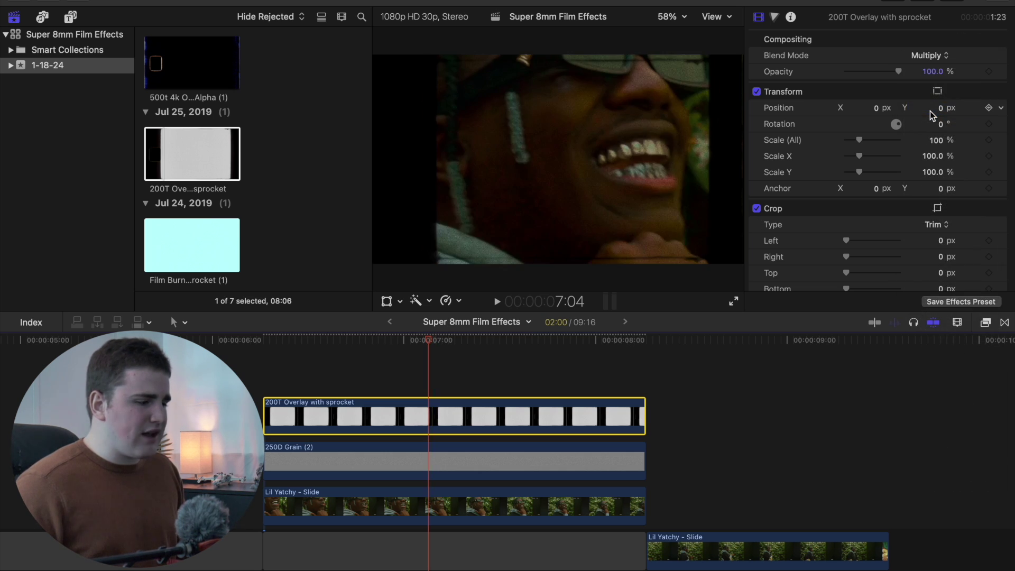
Crop the Lil Yatchy - Slide clip under the grain by 97 px at the top and 251 px at the bottom.
{"action": "left_click", "coordinate": [438, 507]}
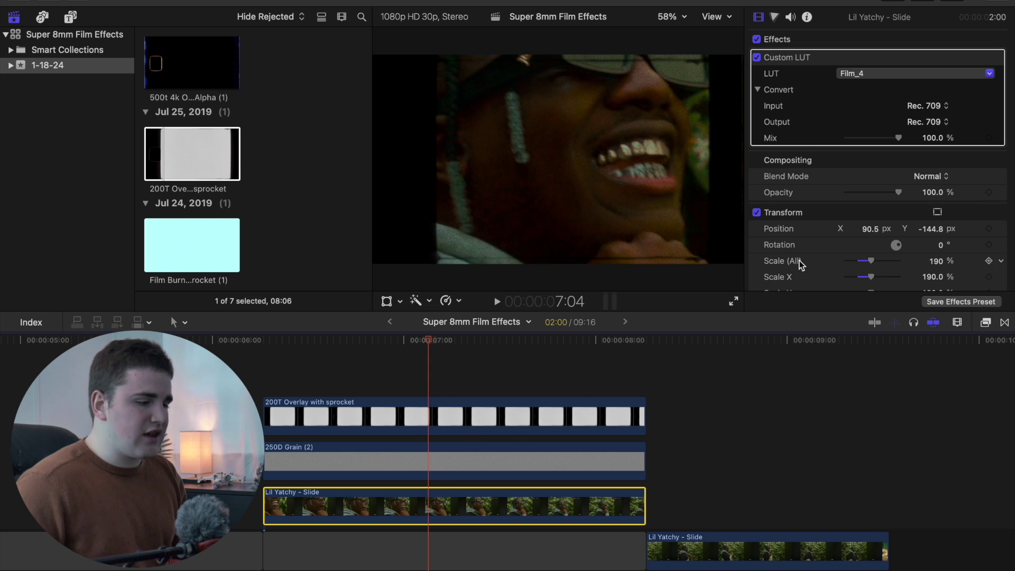
{"action": "scroll", "coordinate": [798, 261], "scroll_direction": "down", "scroll_amount": 5}
{"action": "scroll", "coordinate": [849, 233], "scroll_direction": "down", "scroll_amount": 2}
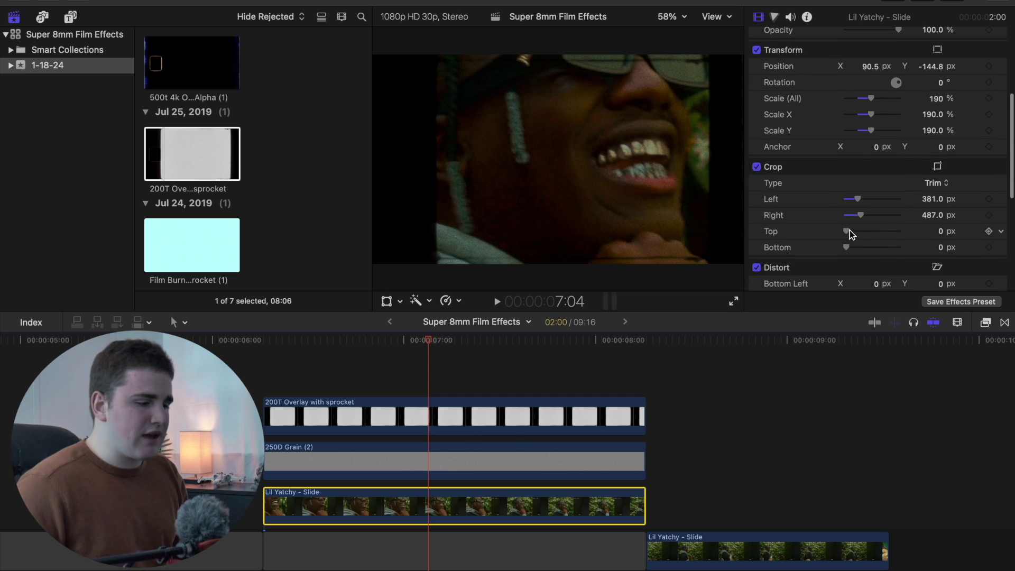
{"action": "left_click_drag", "start_coordinate": [846, 230], "coordinate": [863, 251]}
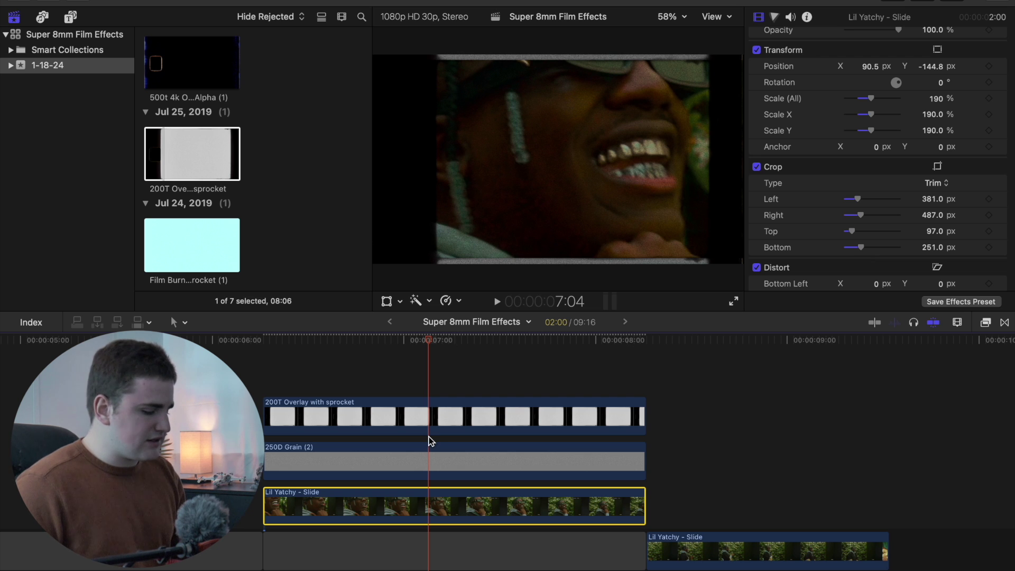
Stack two duplicates of the cropped clip beneath the grain and set Position Y to about -62.8 px on the middle one and -239.6 px on the lowest.
{"action": "left_click_drag", "start_coordinate": [420, 497], "coordinate": [422, 481]}
{"action": "left_click", "coordinate": [410, 468]}
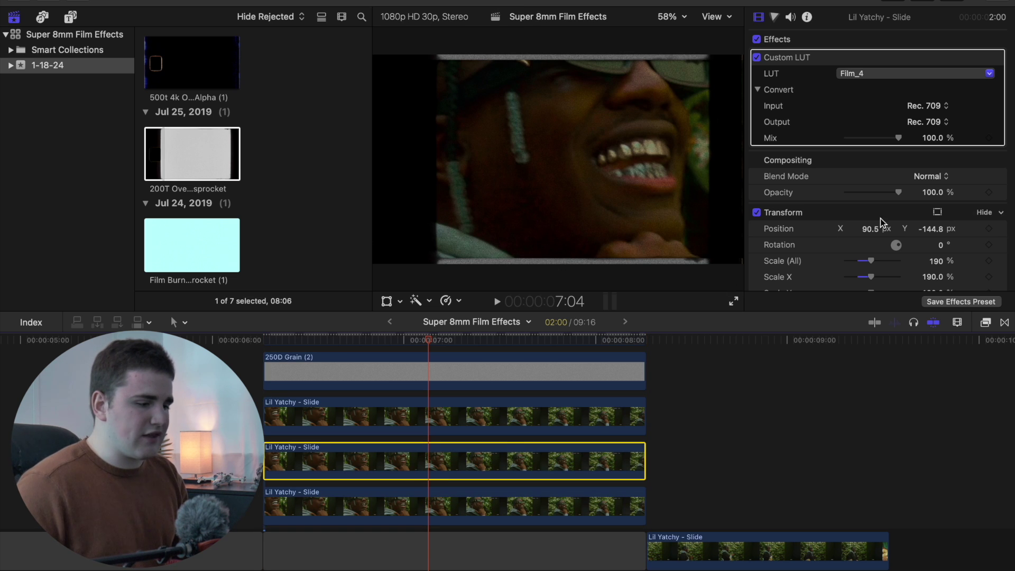
{"action": "left_click_drag", "start_coordinate": [925, 229], "coordinate": [925, 208]}
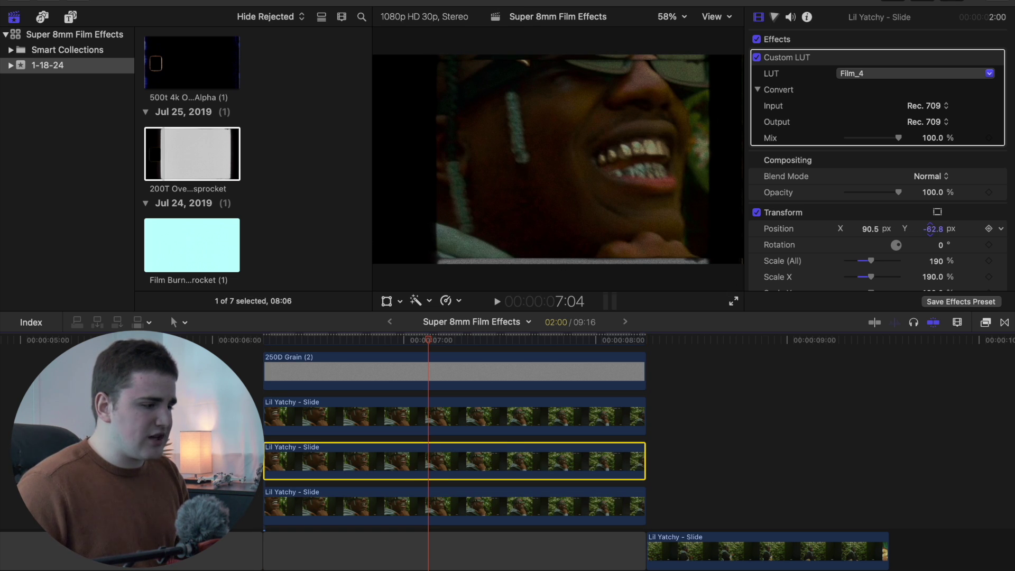
{"action": "left_click", "coordinate": [437, 510]}
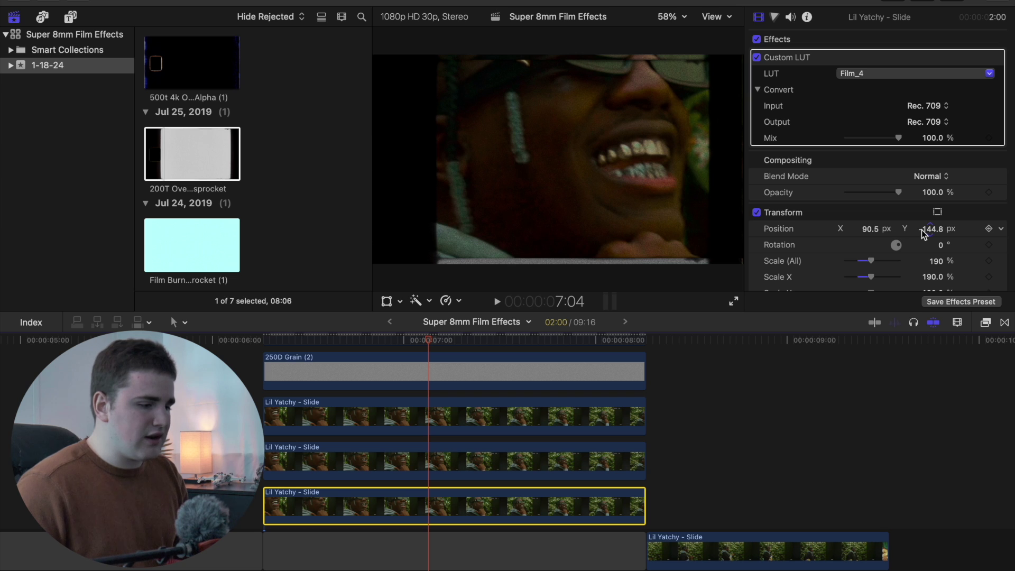
{"action": "left_click_drag", "start_coordinate": [931, 229], "coordinate": [931, 249]}
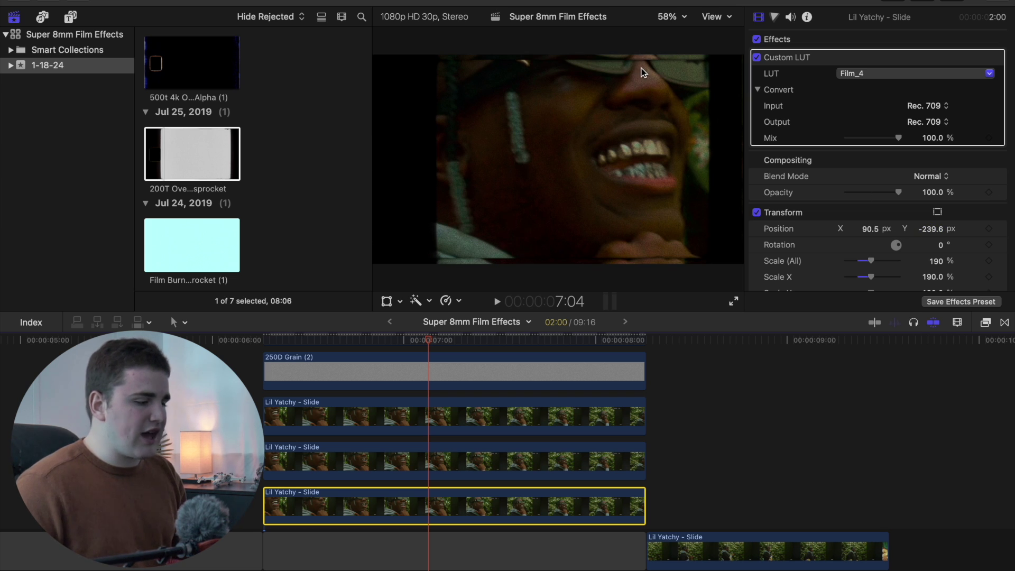
Scrub through the stacked clips to check how the offset frames fill the sprocket overlay.
{"action": "left_click_drag", "start_coordinate": [425, 342], "coordinate": [493, 363]}
{"action": "scroll", "coordinate": [410, 357], "scroll_direction": "up", "scroll_amount": 3}
{"action": "left_click", "coordinate": [415, 346]}
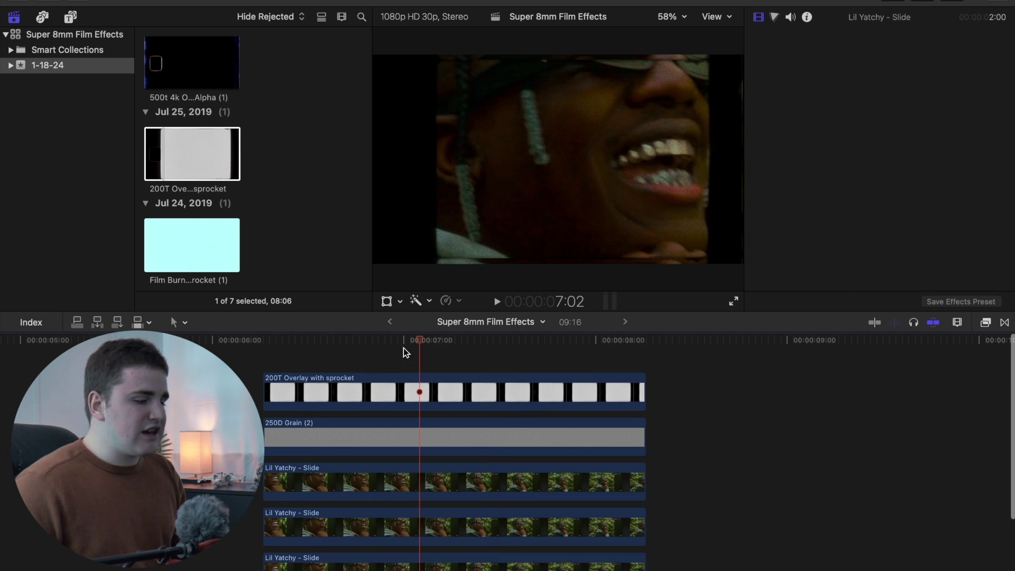
{"action": "left_click", "coordinate": [387, 344]}
{"action": "left_click_drag", "start_coordinate": [388, 345], "coordinate": [520, 357]}
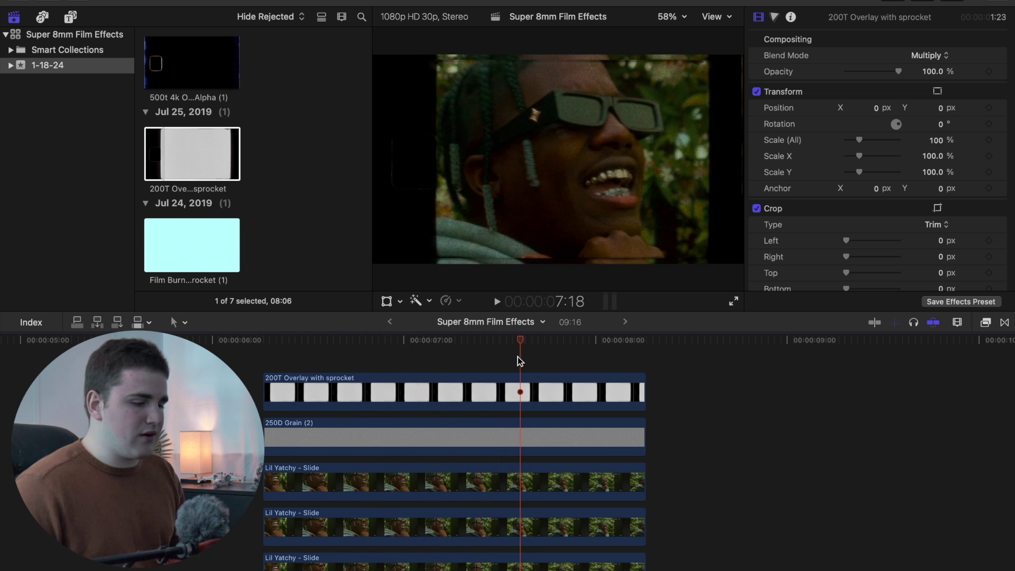
Place Film Burn No Sprocket (1) above the sprocket overlay near its end and add a marker on the burn's first full cyan frame.
{"action": "scroll", "coordinate": [586, 392], "scroll_direction": "right", "scroll_amount": 5}
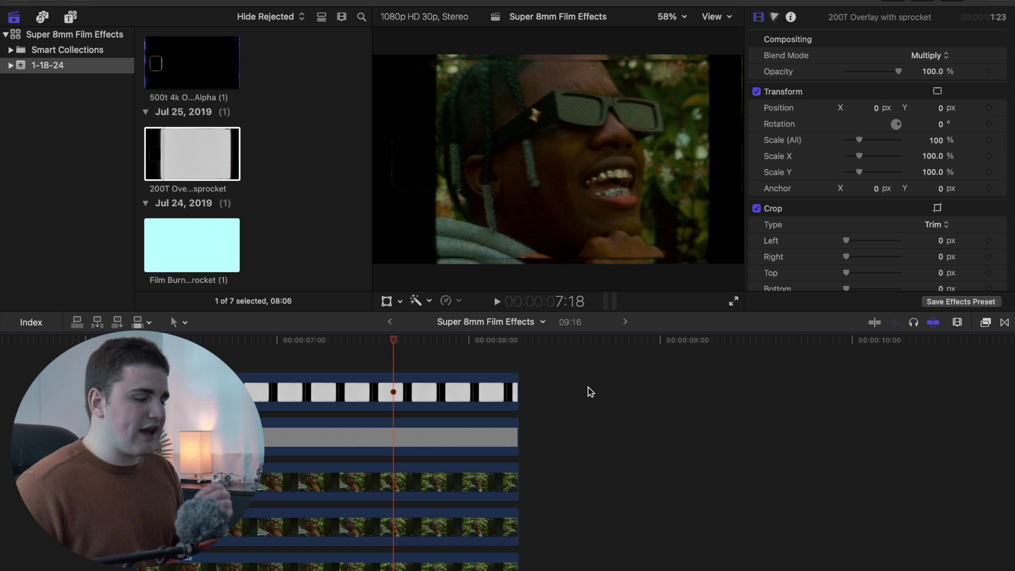
{"action": "mouse_move", "coordinate": [189, 246]}
{"action": "left_mouse_down"}
{"action": "mouse_move", "coordinate": [176, 238]}
{"action": "mouse_move", "coordinate": [552, 413]}
{"action": "mouse_move", "coordinate": [489, 368]}
{"action": "mouse_move", "coordinate": [437, 350]}
{"action": "left_mouse_up"}
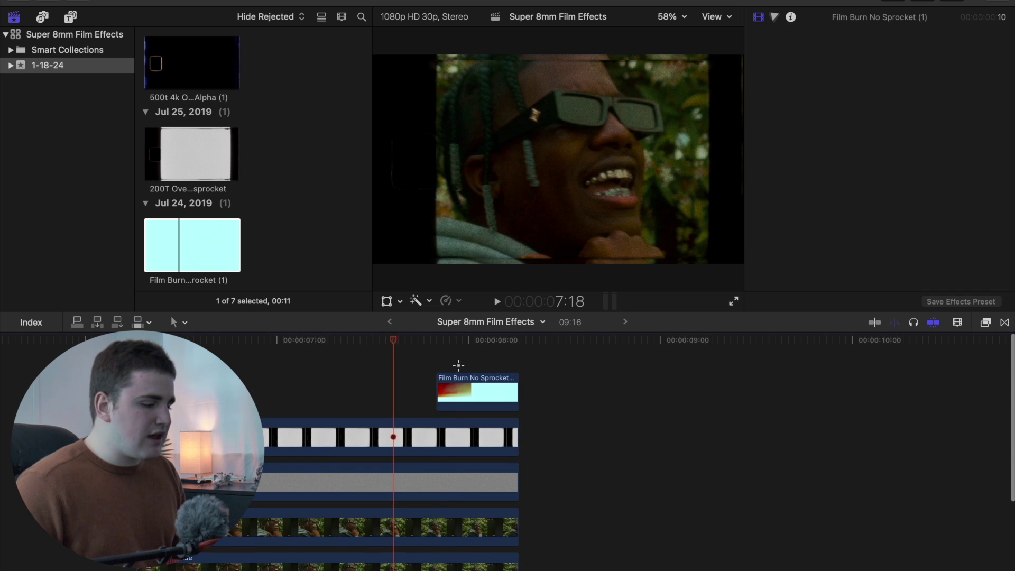
{"action": "left_click", "coordinate": [457, 366]}
{"action": "key", "text": "Right"}
{"action": "key", "text": "Right"}
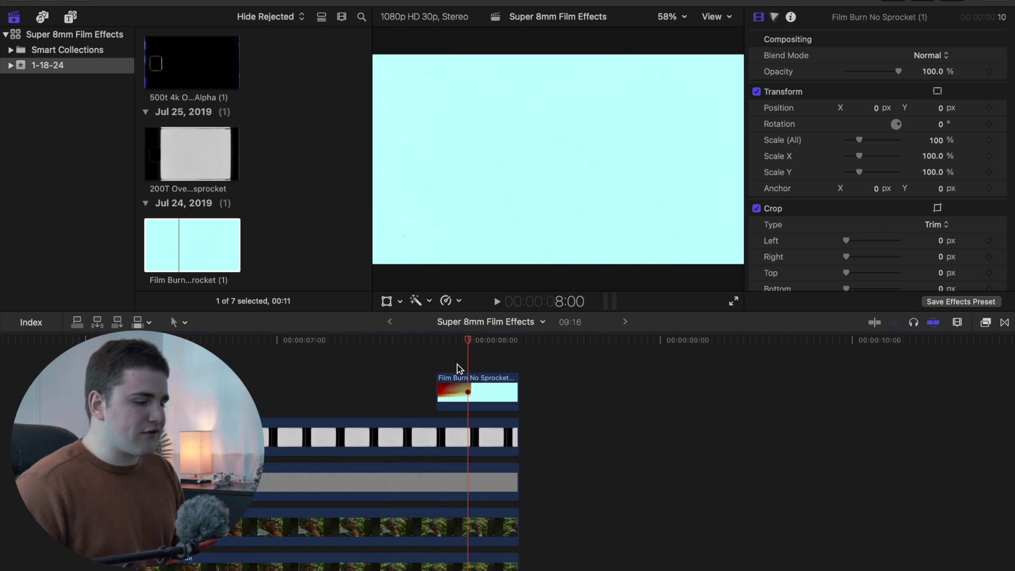
{"action": "key", "text": "Left"}
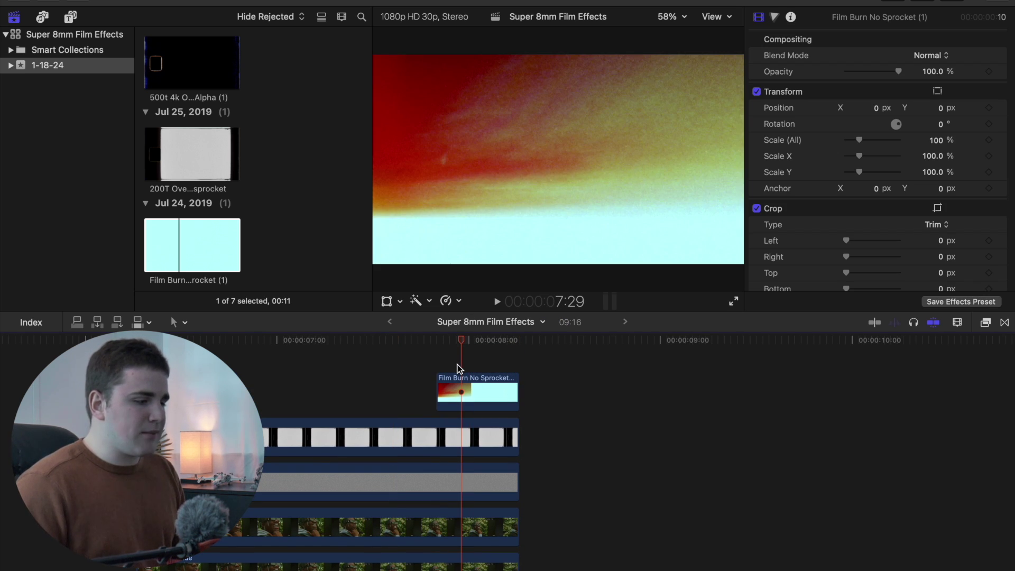
{"action": "key", "text": "Right"}
{"action": "key", "text": "m"}
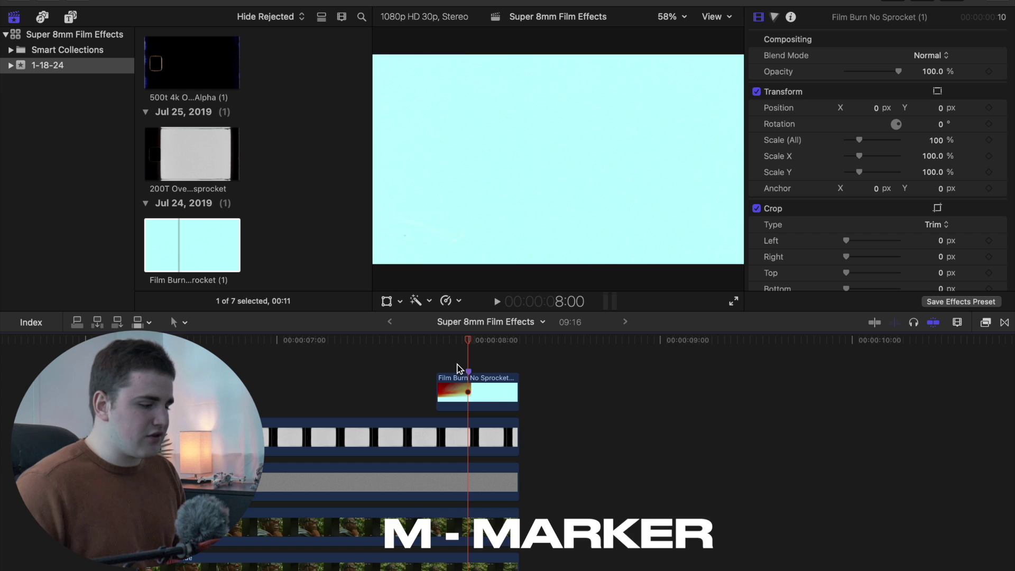
Shift the film burn clip so its marker meets the cut between the two shots, and set its blend mode to Screen.
{"action": "left_click_drag", "start_coordinate": [466, 389], "coordinate": [527, 388]}
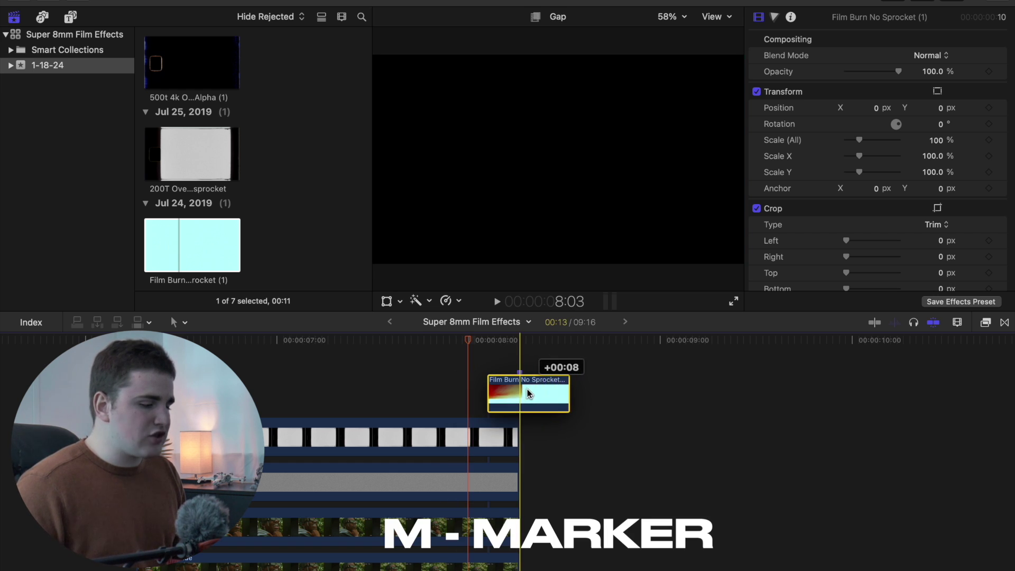
{"action": "left_click", "coordinate": [509, 365]}
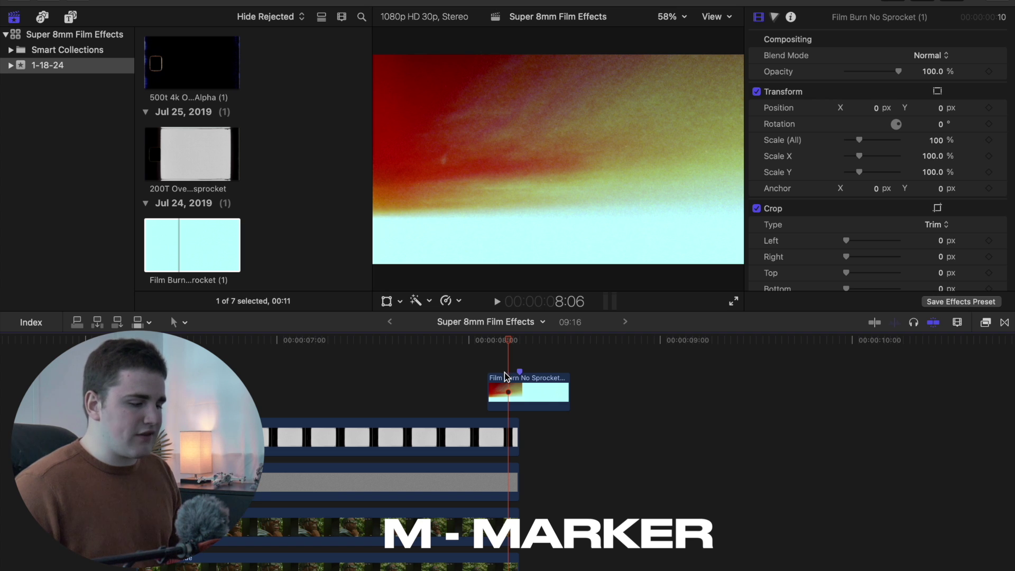
{"action": "left_click", "coordinate": [523, 389]}
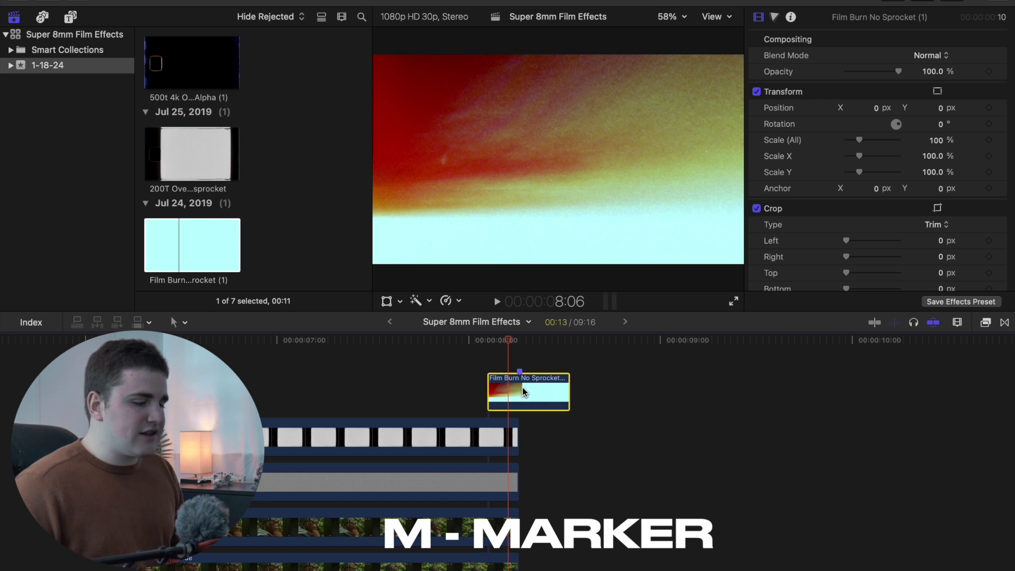
{"action": "left_click", "coordinate": [926, 59]}
{"action": "left_click", "coordinate": [925, 189]}
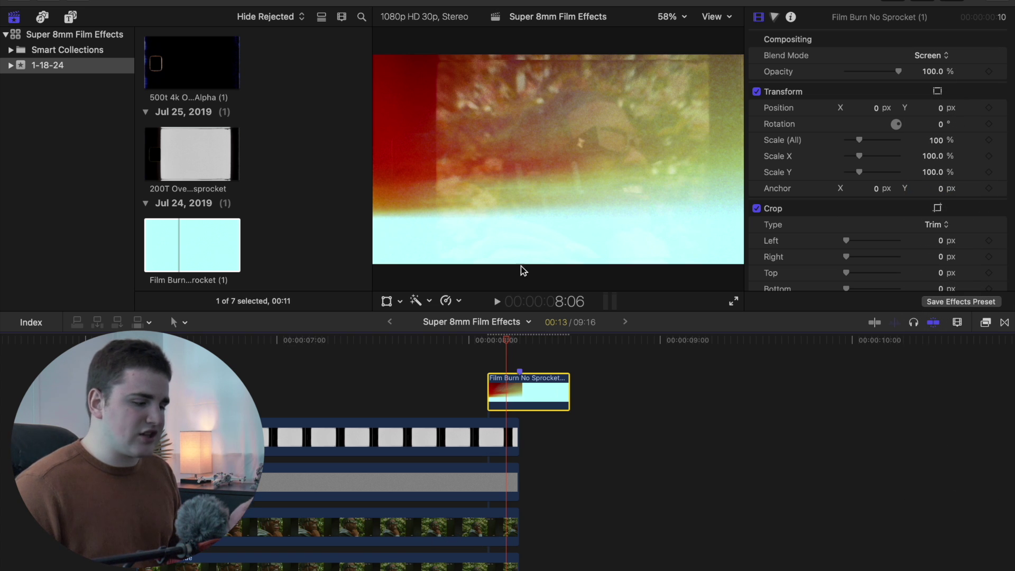
Play the timeline from about 7:05 through the cut to preview the film burn transition.
{"action": "scroll", "coordinate": [364, 360], "scroll_direction": "down", "scroll_amount": 2}
{"action": "left_click", "coordinate": [312, 373]}
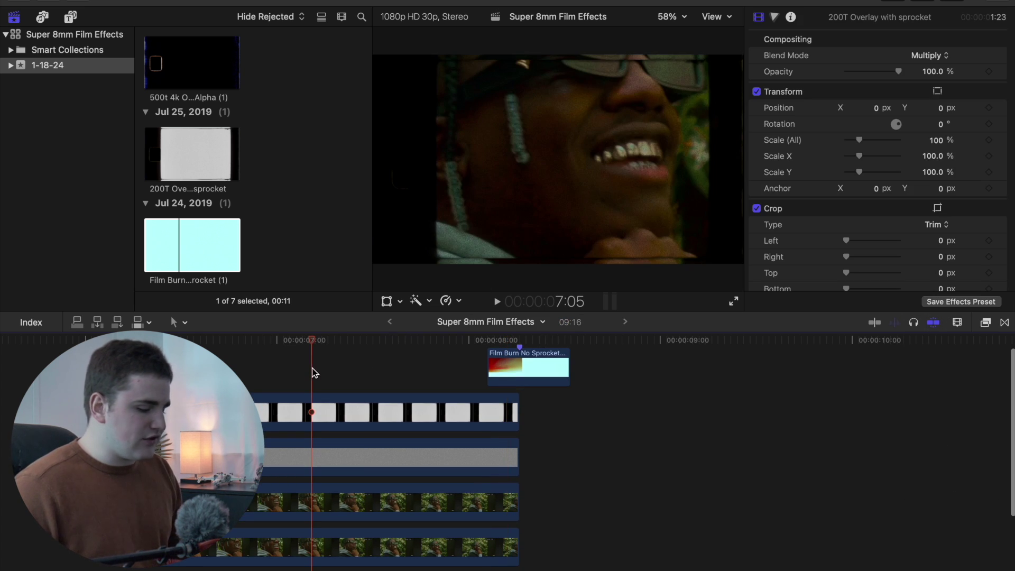
{"action": "key", "text": "space"}
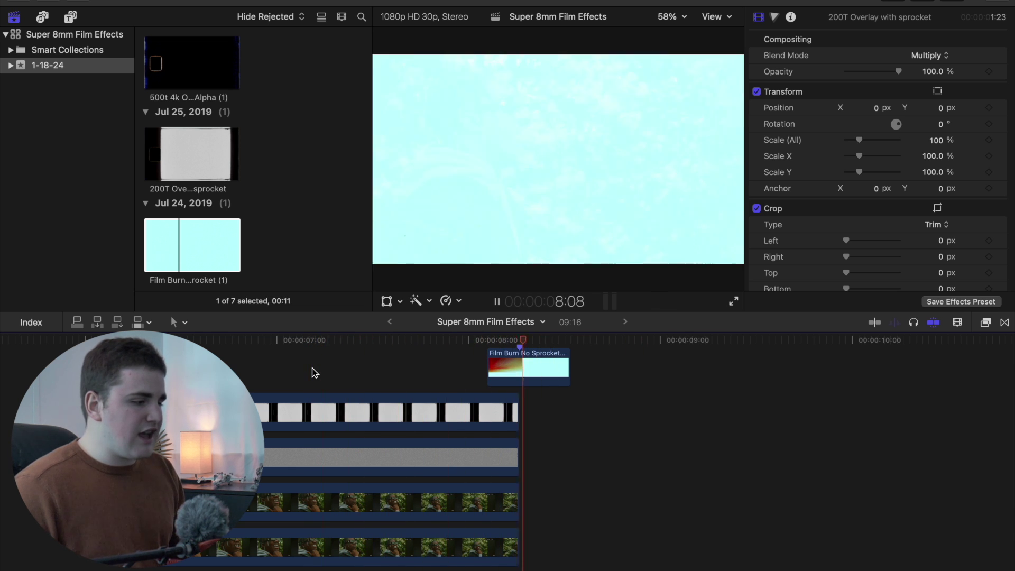
{"action": "key", "text": "space"}
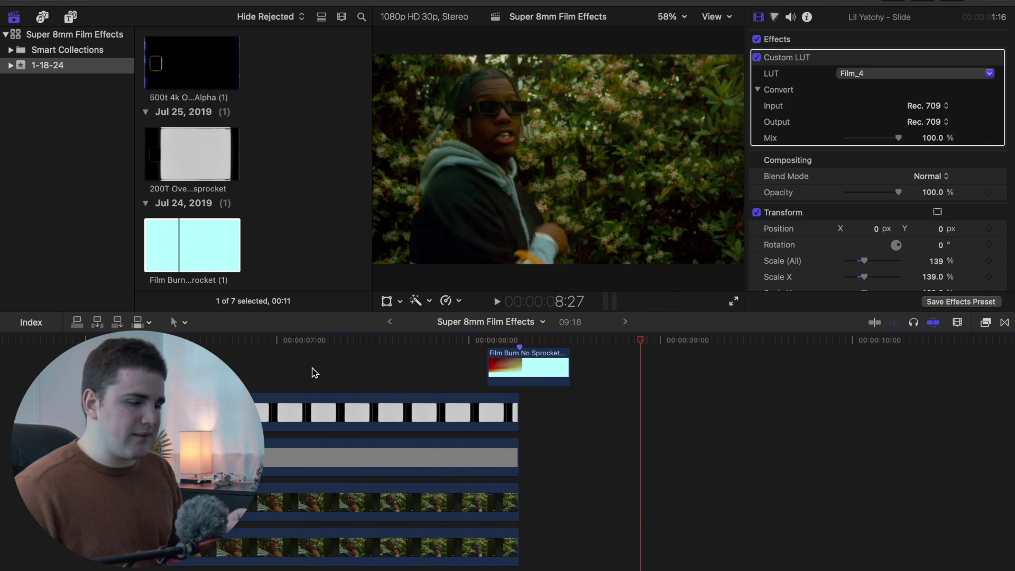
Connect 500t 4k Overlay Blue Alpha (1) above the last Lil Yatchy - Slide clip, aligned with its start, and trim its end to match.
{"action": "scroll", "coordinate": [595, 406], "scroll_direction": "down", "scroll_amount": 5}
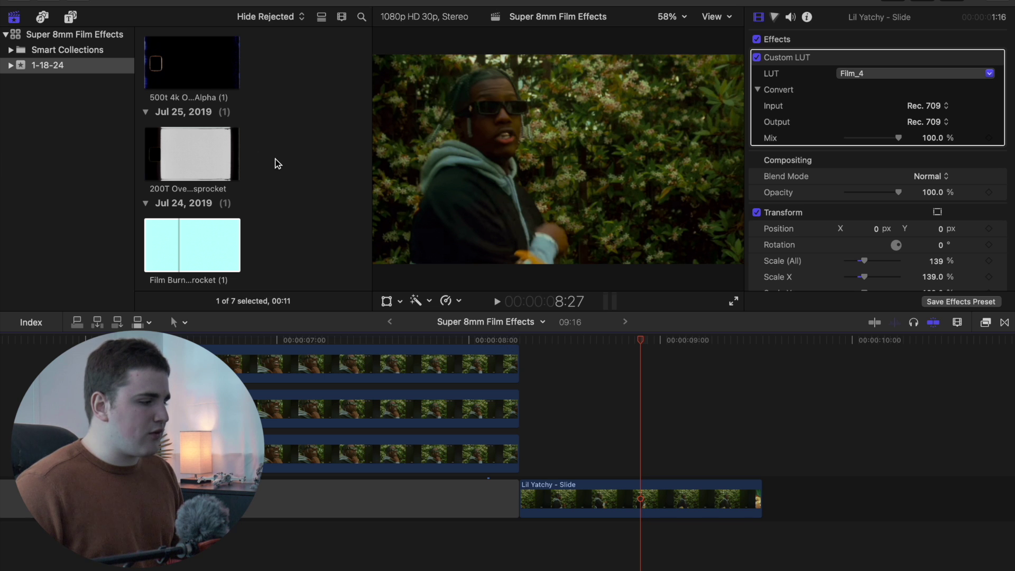
{"action": "left_click_drag", "start_coordinate": [180, 95], "coordinate": [529, 456]}
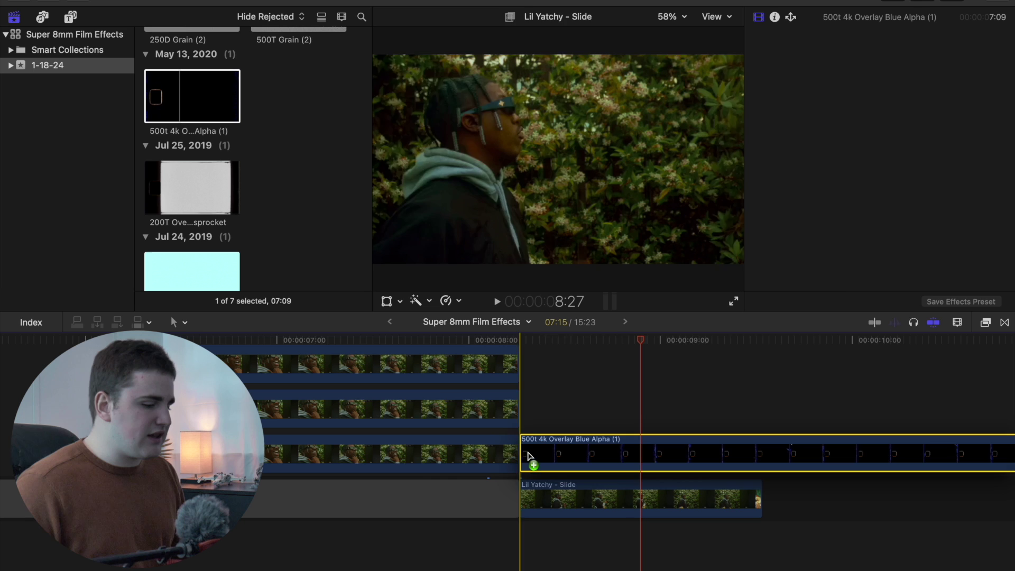
{"action": "left_click", "coordinate": [766, 432]}
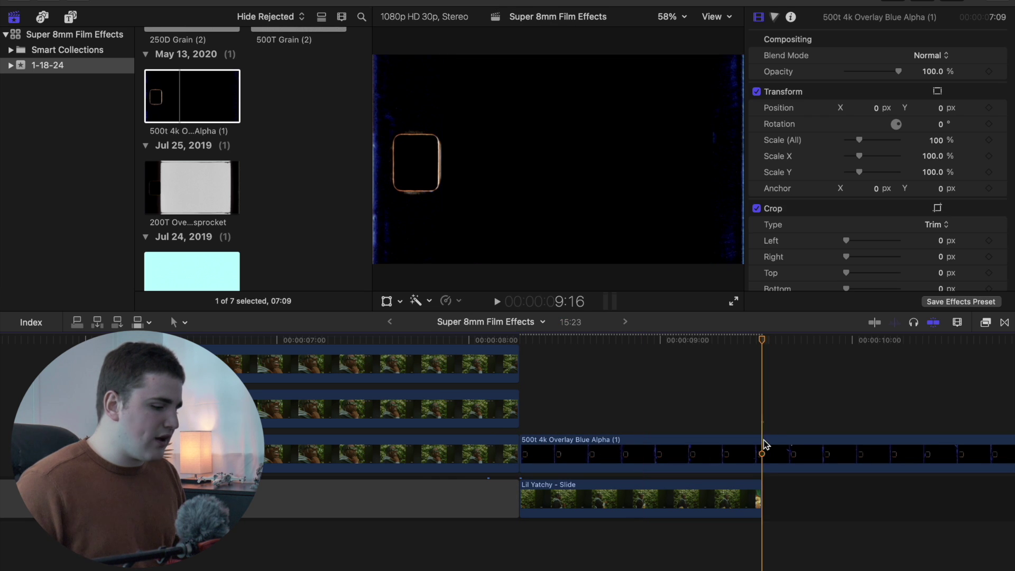
{"action": "left_click", "coordinate": [765, 448]}
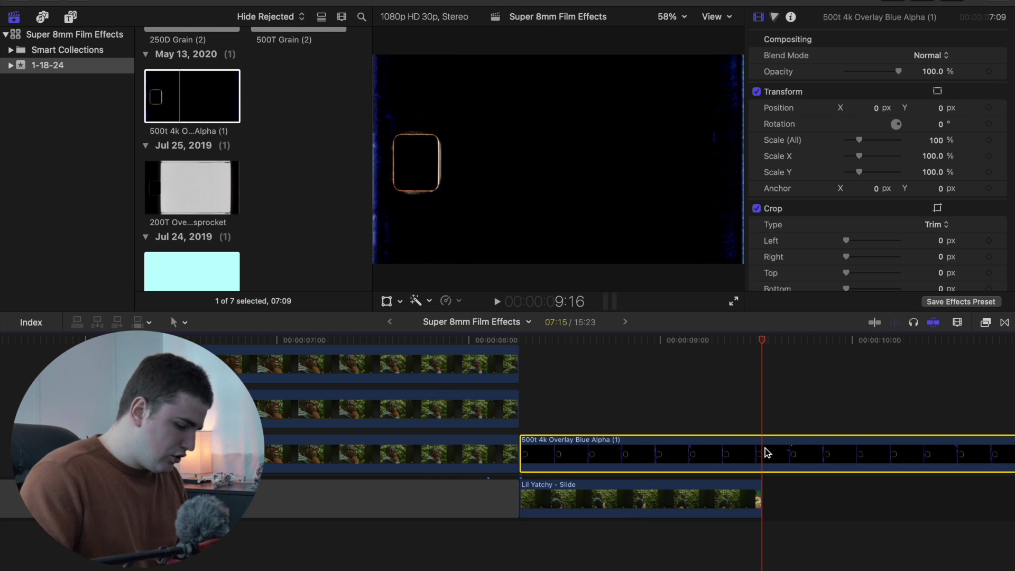
{"action": "key", "text": "alt+bracketright"}
Set the 500t 4k Overlay Blue Alpha (1) clip's blend mode to Screen and scrub through the overlaid shot.
{"action": "left_click", "coordinate": [638, 427]}
{"action": "left_click", "coordinate": [629, 443]}
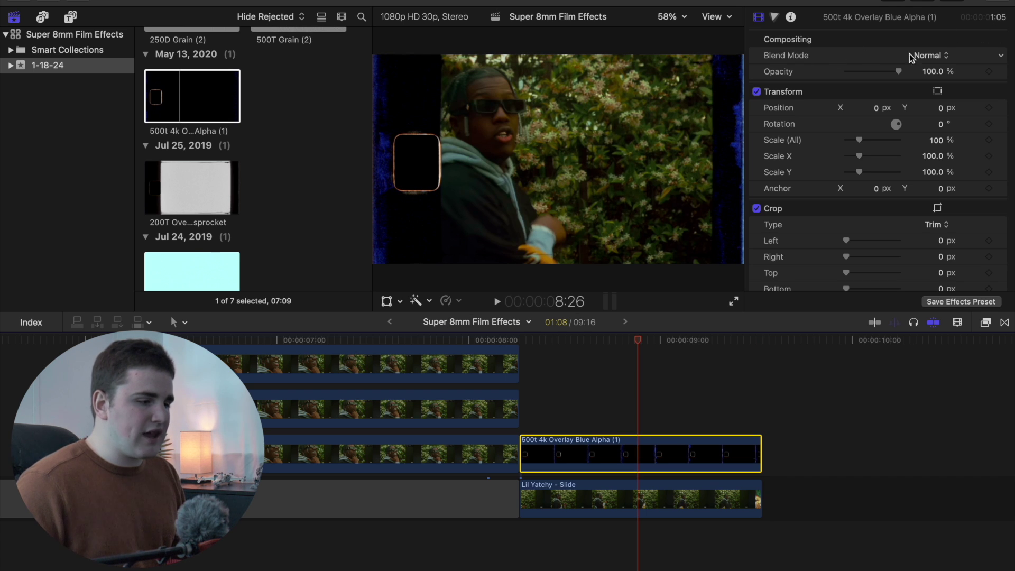
{"action": "left_click", "coordinate": [930, 56]}
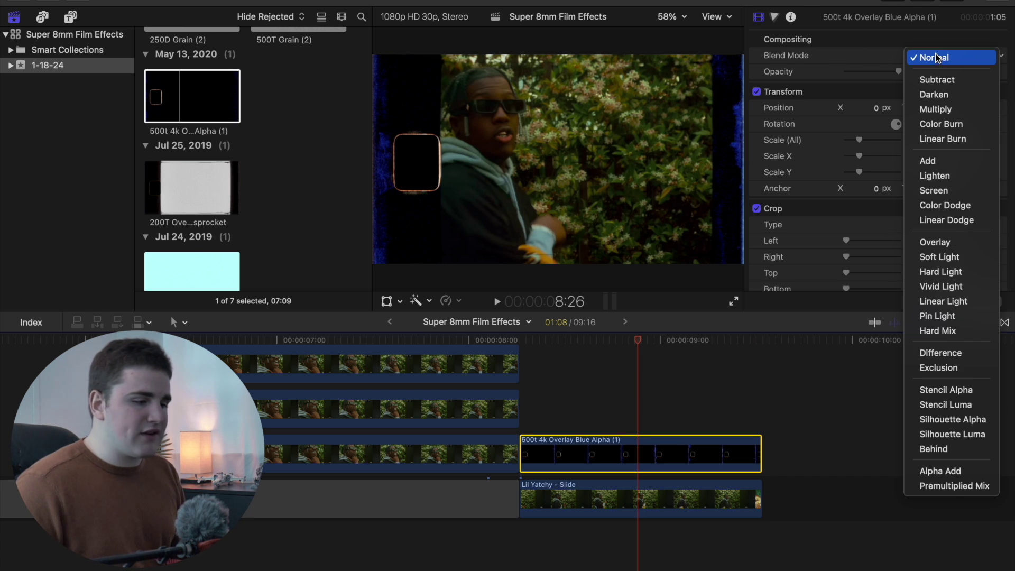
{"action": "left_click", "coordinate": [935, 190]}
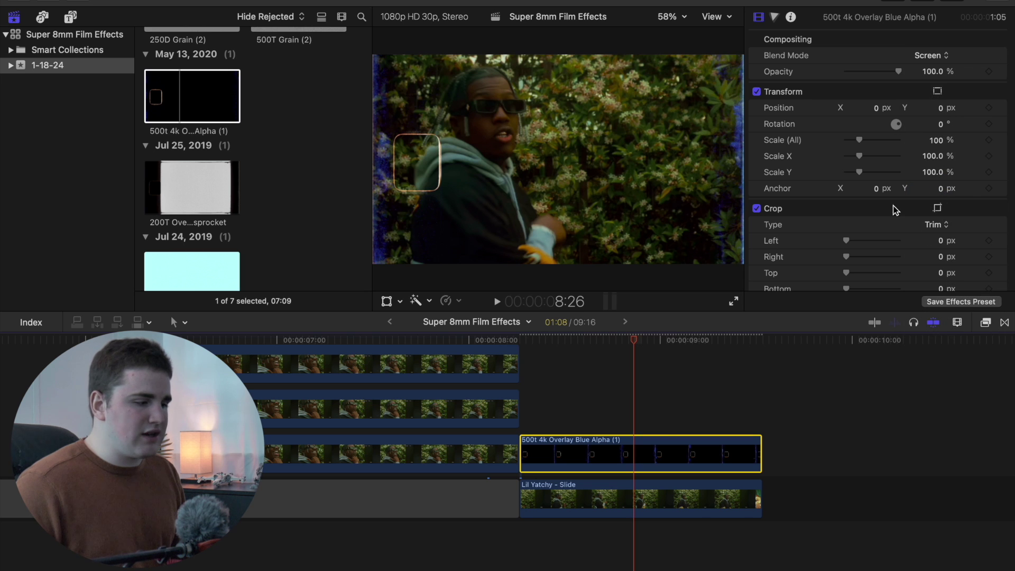
{"action": "left_click", "coordinate": [649, 497]}
{"action": "left_click_drag", "start_coordinate": [638, 353], "coordinate": [585, 365]}
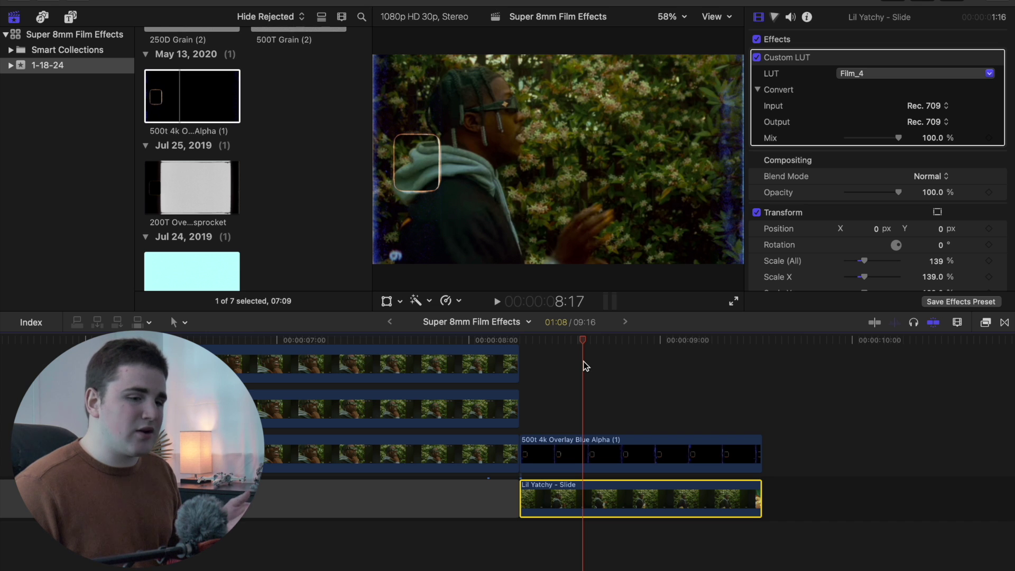
Review the blend mode options for the 500t 4k Overlay Blue Alpha (1) clip and keep Screen.
{"action": "left_click", "coordinate": [621, 460]}
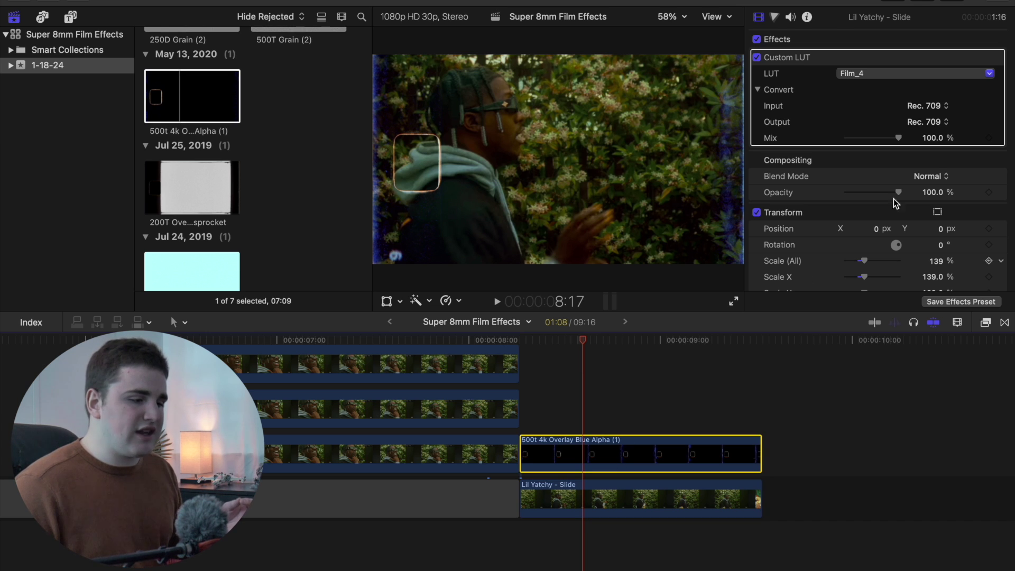
{"action": "left_click", "coordinate": [934, 57]}
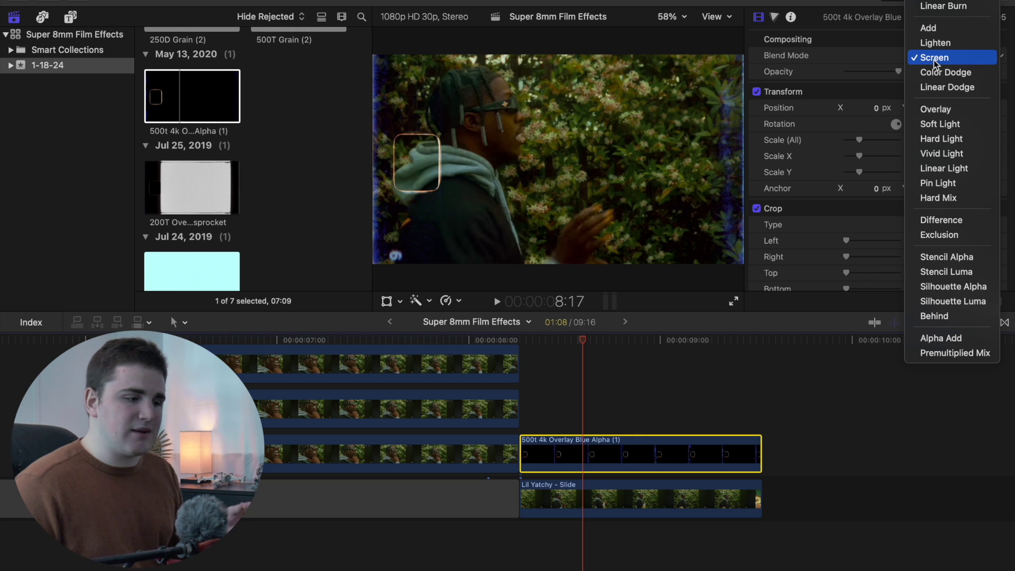
{"action": "scroll", "coordinate": [933, 62], "scroll_direction": "up", "scroll_amount": 5}
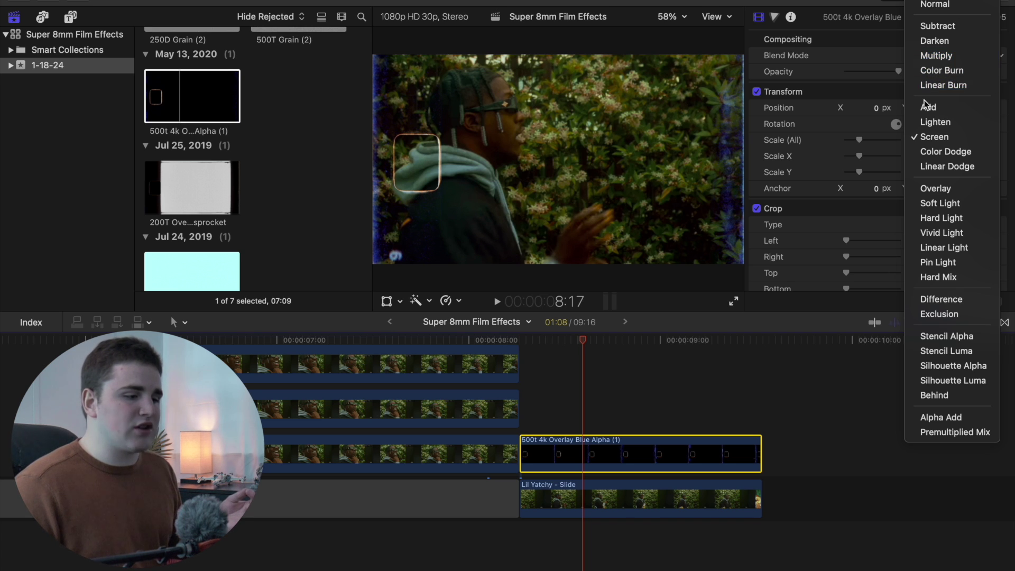
{"action": "left_click", "coordinate": [933, 137]}
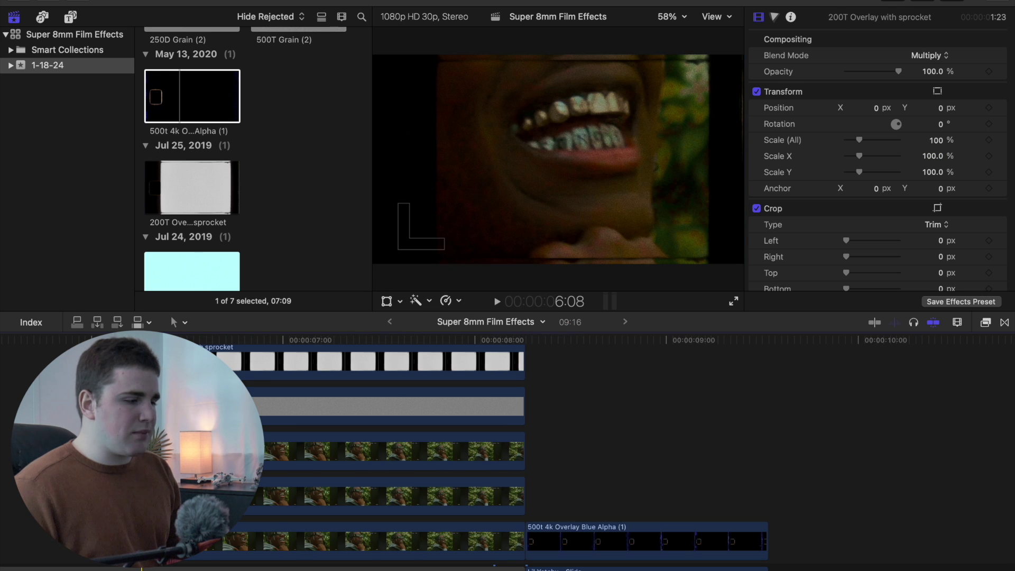
Play the timeline from 6:08 through both film-styled shots to review the finished look.
{"action": "key", "text": "space"}
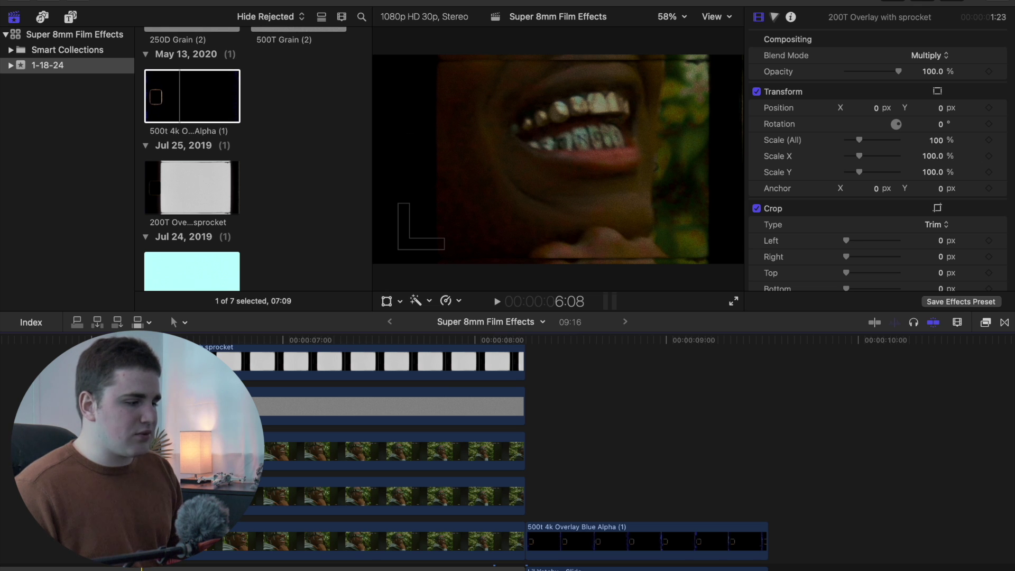
{"action": "key", "text": "space"}
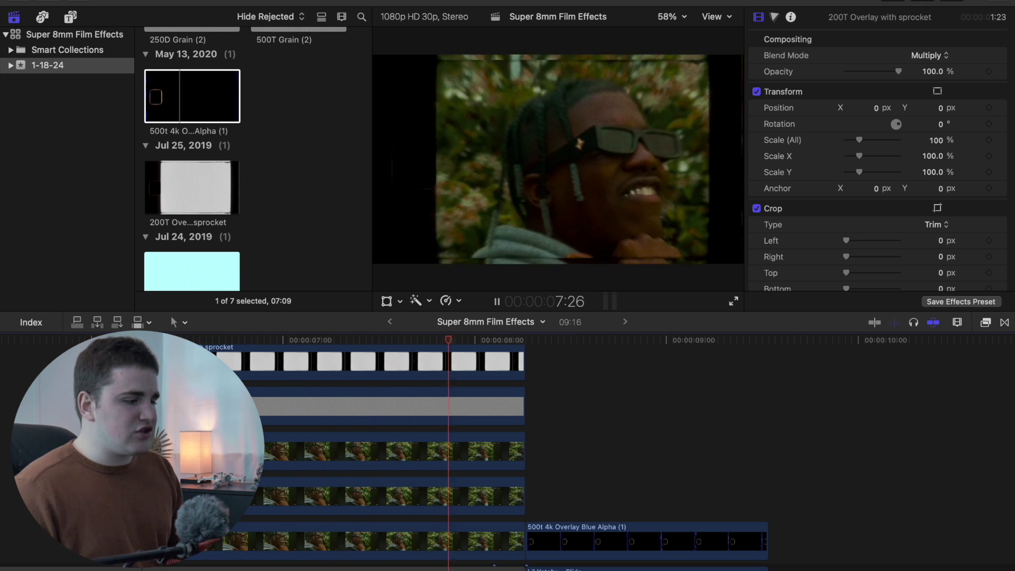
{"action": "key", "text": "space"}
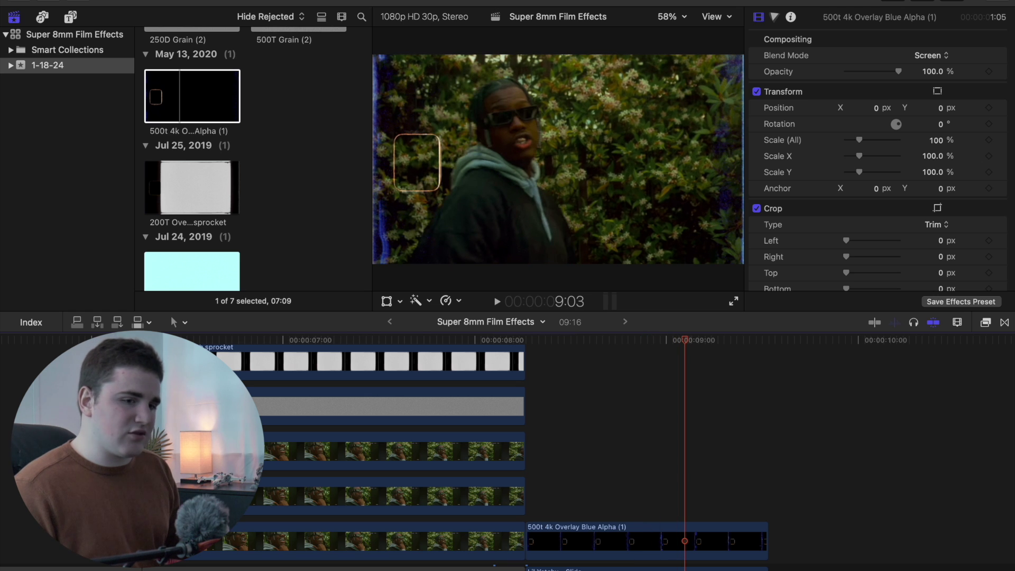